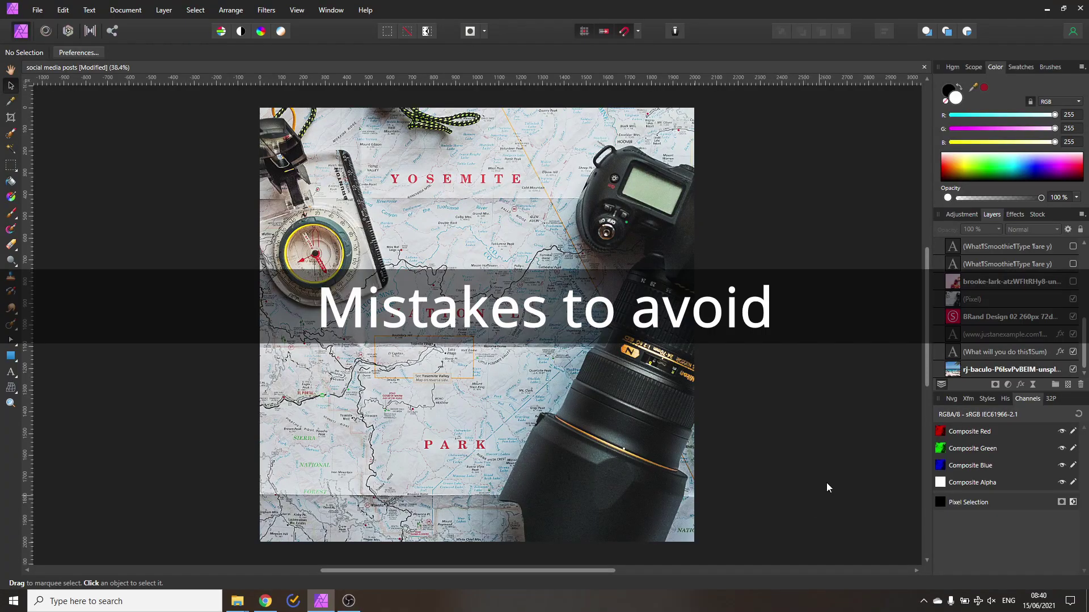
Hide the map photo layer so the beach post with its S logo and headline shows.
{"action": "left_click", "coordinate": [1072, 299]}
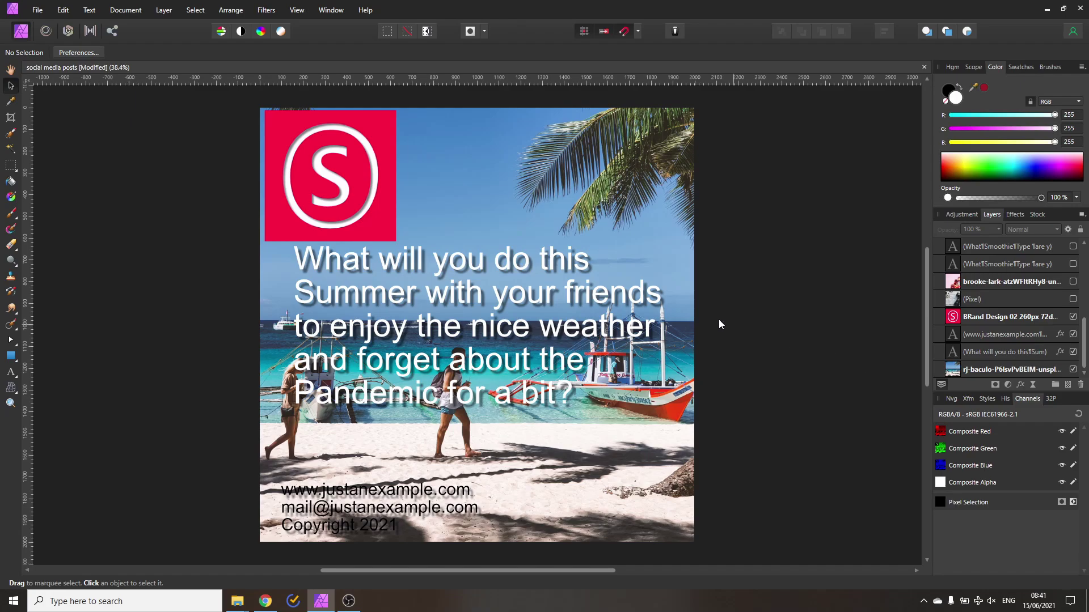
{"action": "scroll", "coordinate": [590, 342], "scroll_direction": "down", "scroll_amount": 5}
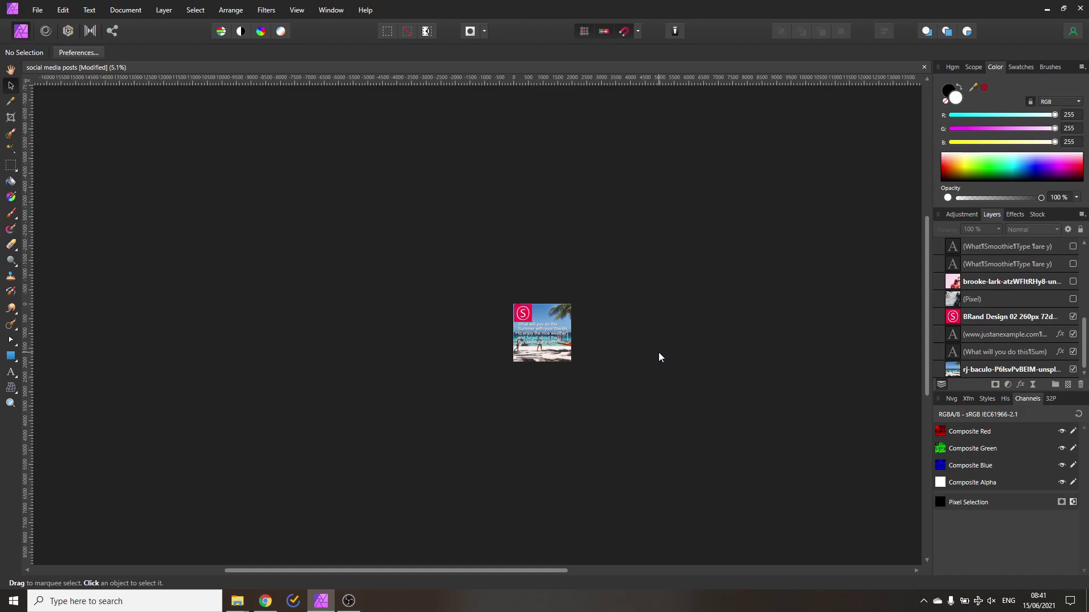
{"action": "key", "text": "ctrl+0"}
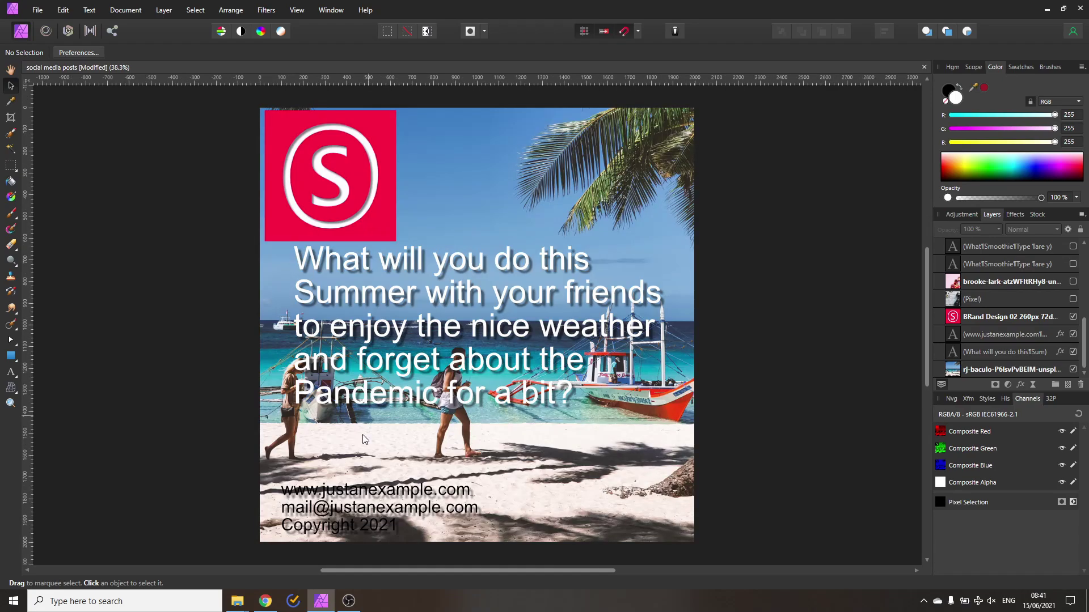
{"action": "scroll", "coordinate": [335, 513], "scroll_direction": "up", "scroll_amount": 5}
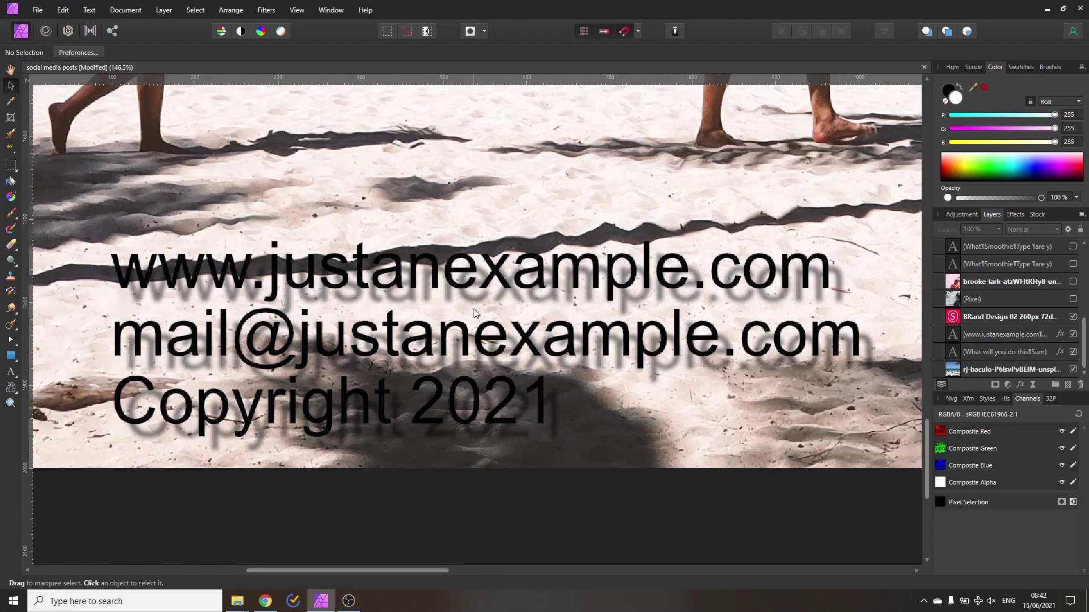
{"action": "scroll", "coordinate": [474, 308], "scroll_direction": "down", "scroll_amount": 8}
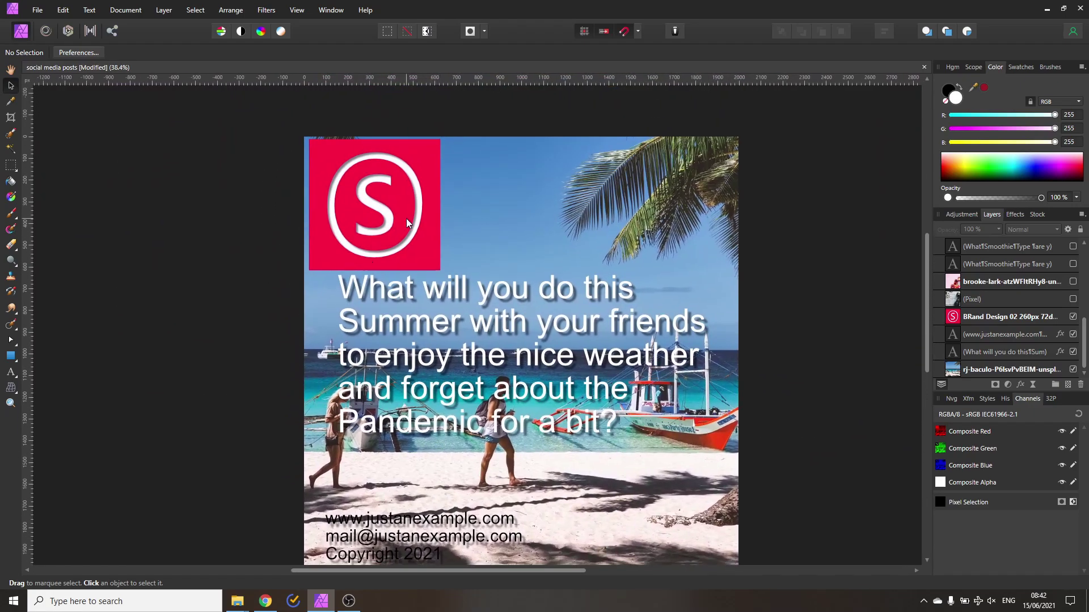
{"action": "scroll", "coordinate": [406, 218], "scroll_direction": "down", "scroll_amount": 1}
{"action": "scroll", "coordinate": [406, 219], "scroll_direction": "right", "scroll_amount": 1}
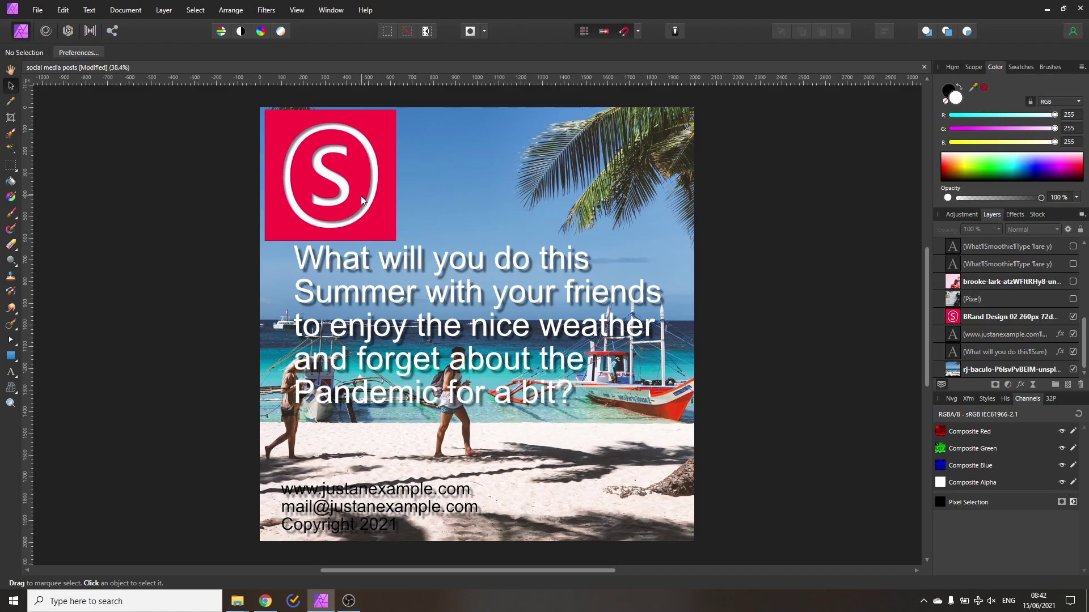
Move the S logo to the post's top-left corner and shrink it to a small square.
{"action": "scroll", "coordinate": [294, 167], "scroll_direction": "up", "scroll_amount": 8}
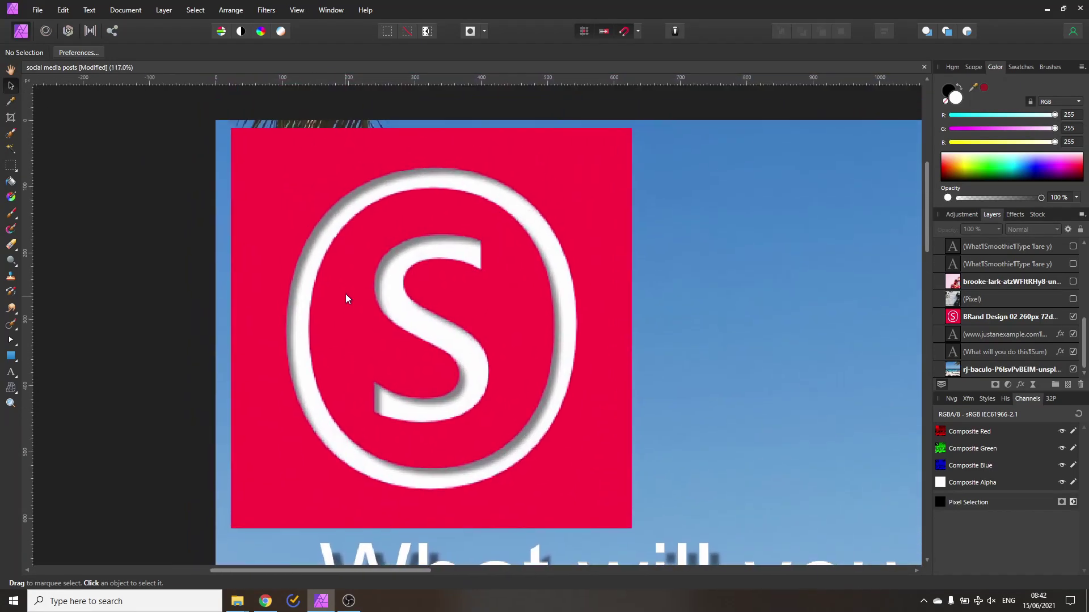
{"action": "left_click", "coordinate": [348, 296]}
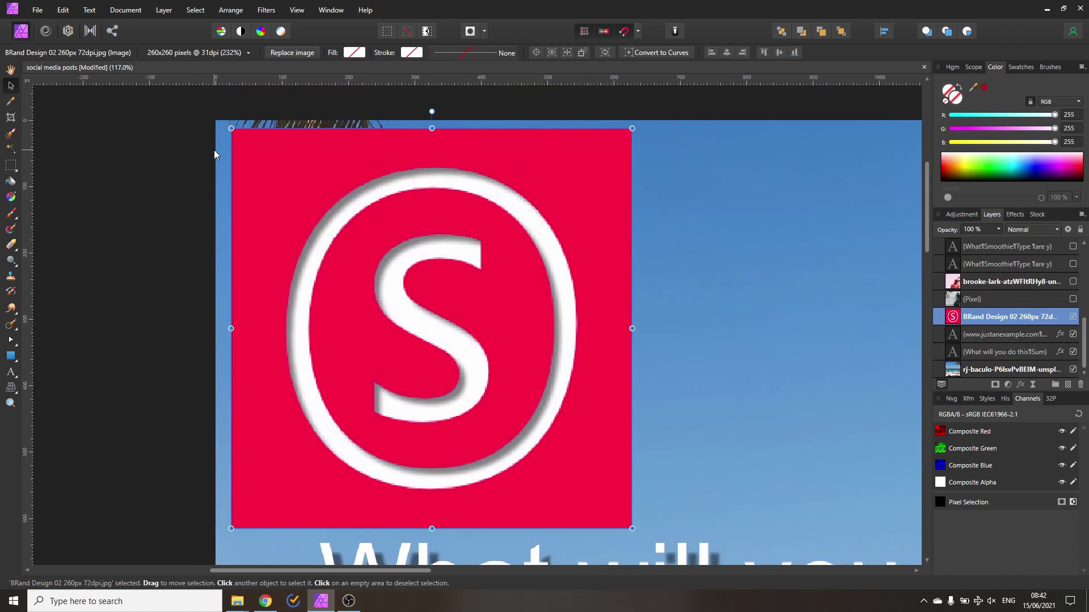
{"action": "left_click_drag", "start_coordinate": [264, 143], "coordinate": [287, 164]}
{"action": "left_click_drag", "start_coordinate": [616, 520], "coordinate": [383, 287]}
{"action": "scroll", "coordinate": [415, 313], "scroll_direction": "down", "scroll_amount": 8}
{"action": "scroll", "coordinate": [542, 323], "scroll_direction": "up", "scroll_amount": 3}
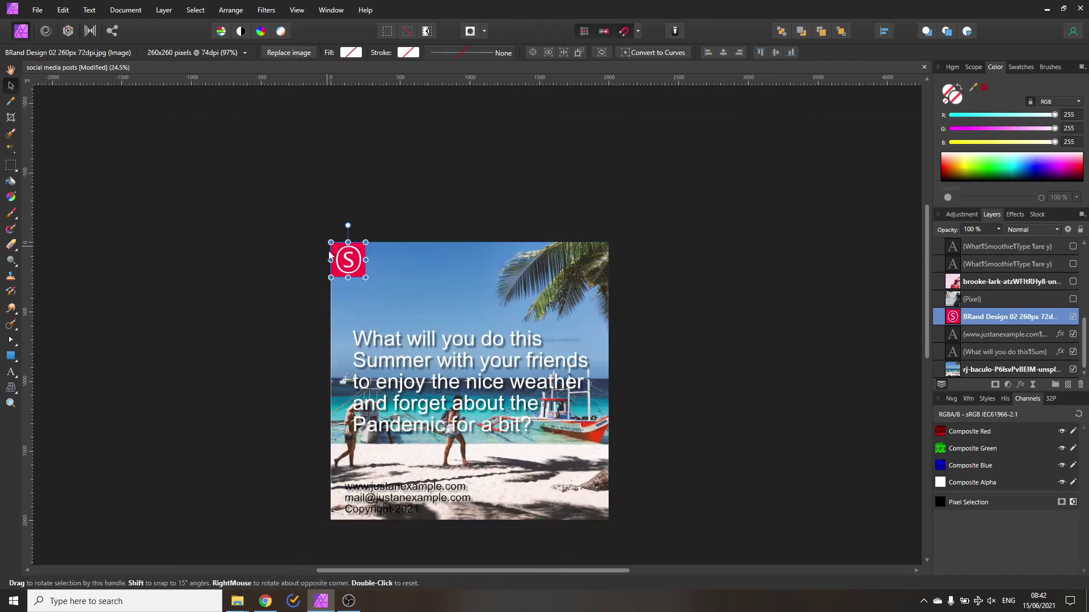
Fit the post in the window and centre the logo along the top using the snapping guide.
{"action": "left_click", "coordinate": [311, 285]}
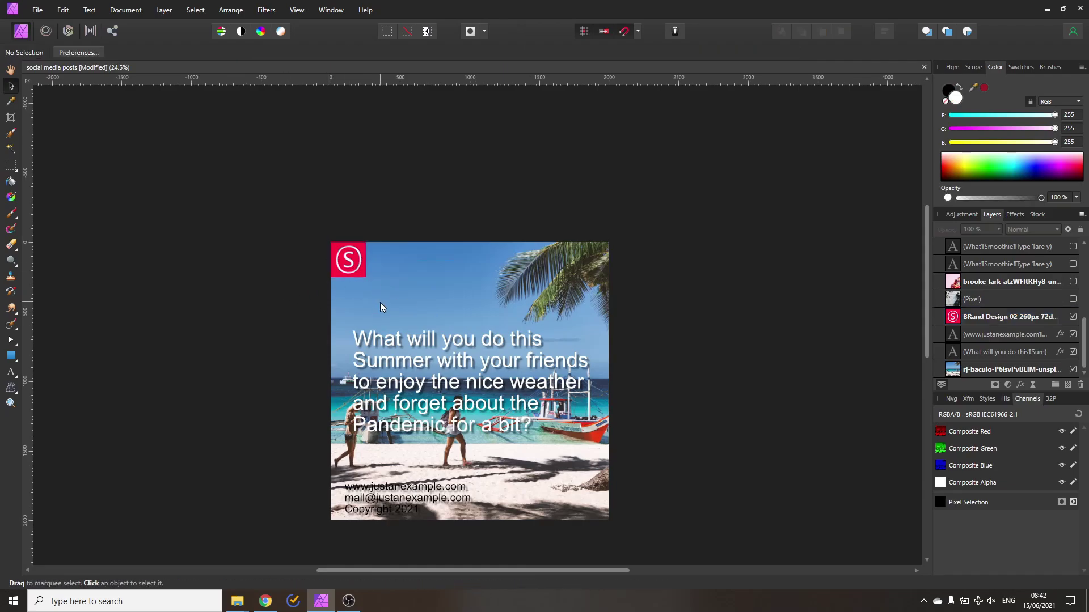
{"action": "key", "text": "ctrl+0"}
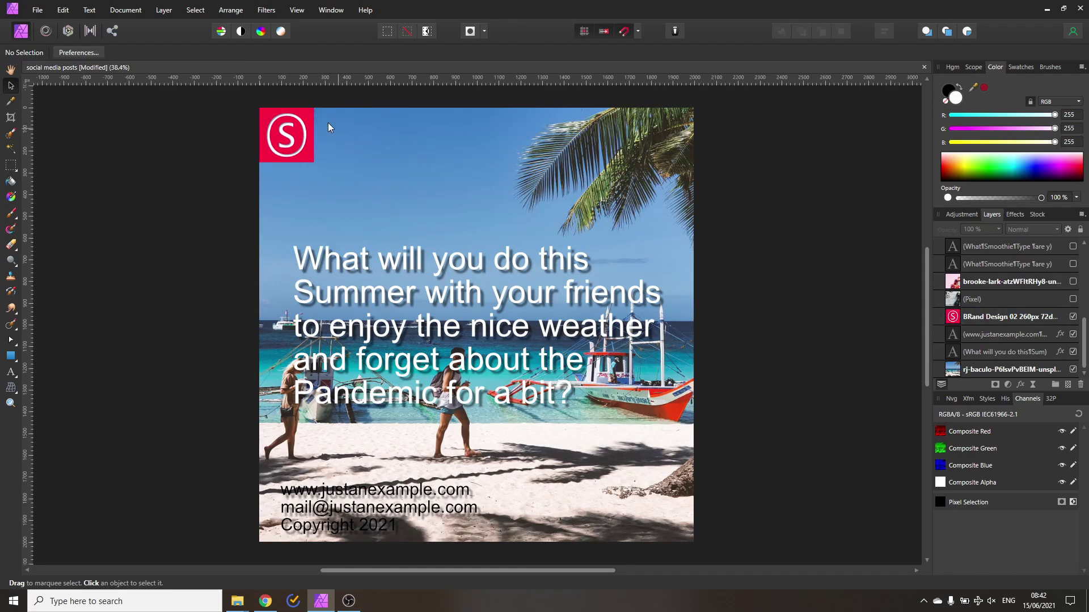
{"action": "left_click_drag", "start_coordinate": [288, 133], "coordinate": [484, 187]}
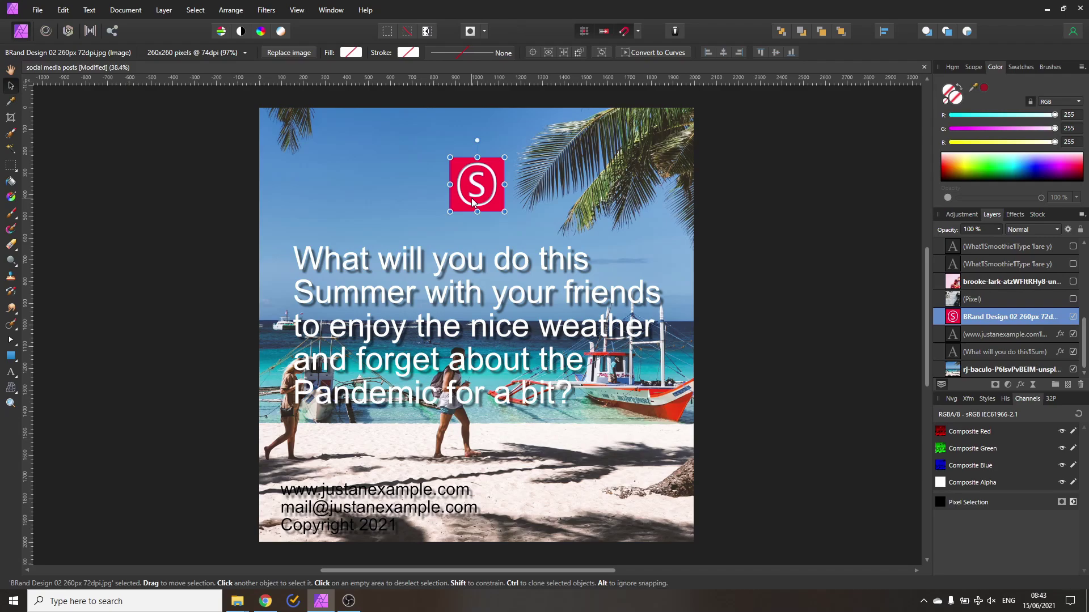
{"action": "left_click", "coordinate": [245, 180]}
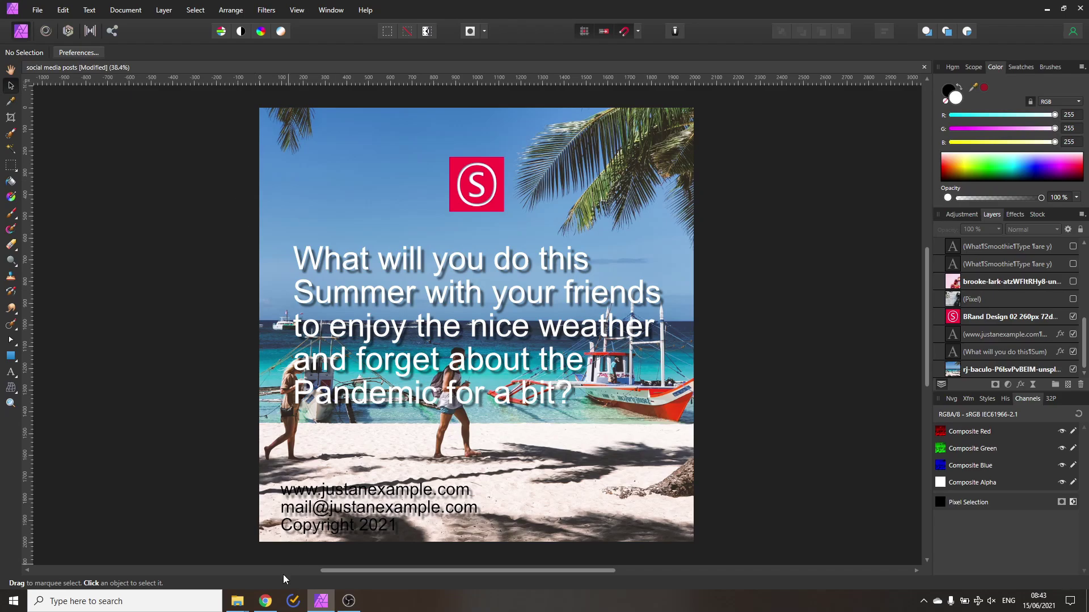
Switch to Chrome and scroll through the social media image sizes page.
{"action": "left_click", "coordinate": [258, 603]}
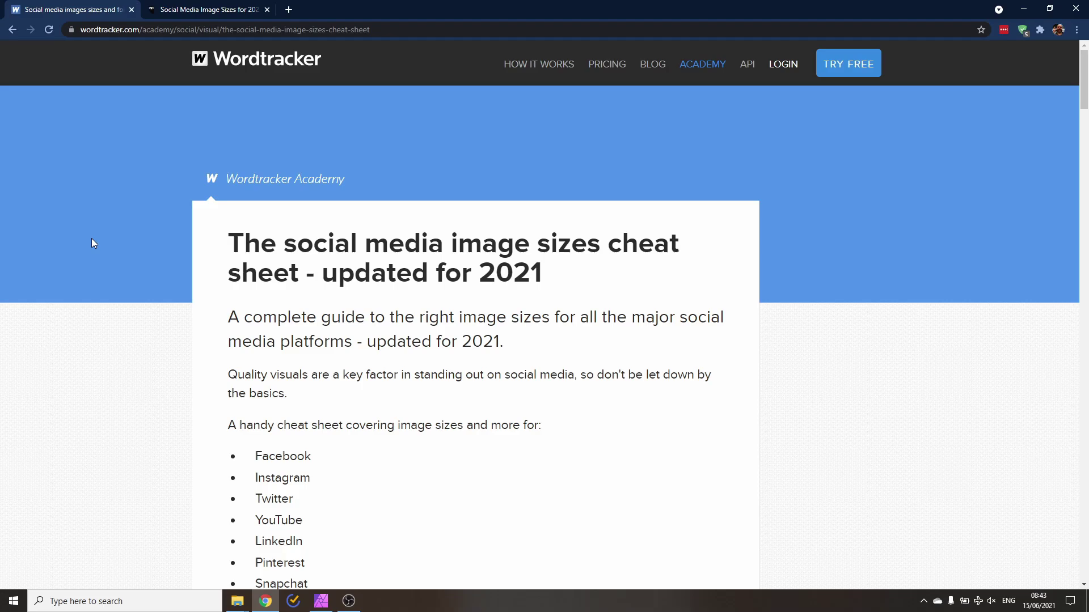
{"action": "scroll", "coordinate": [139, 306], "scroll_direction": "down", "scroll_amount": 9}
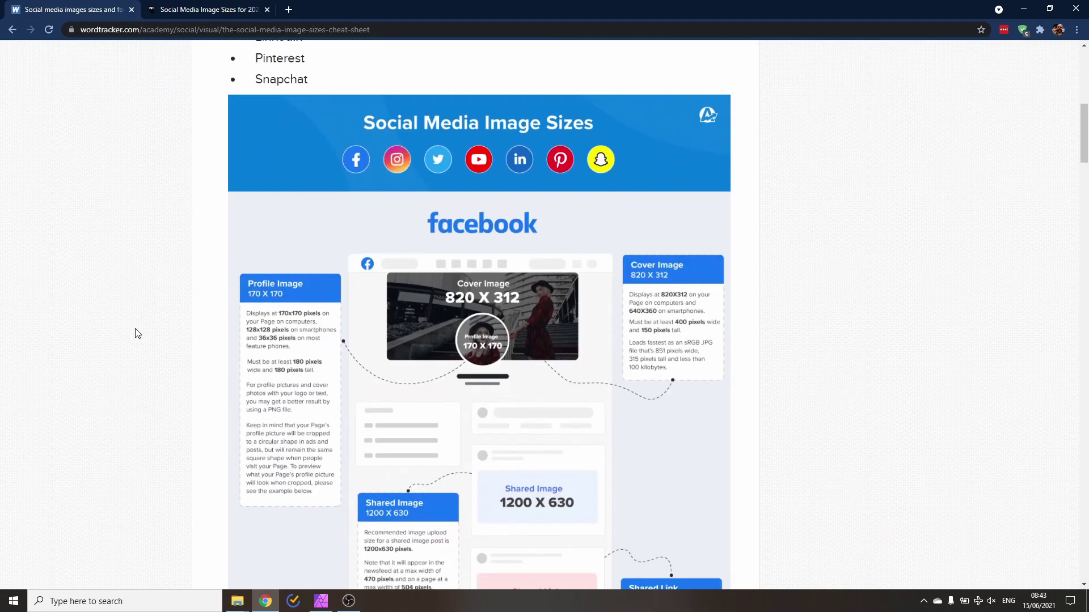
{"action": "scroll", "coordinate": [384, 391], "scroll_direction": "down", "scroll_amount": 4}
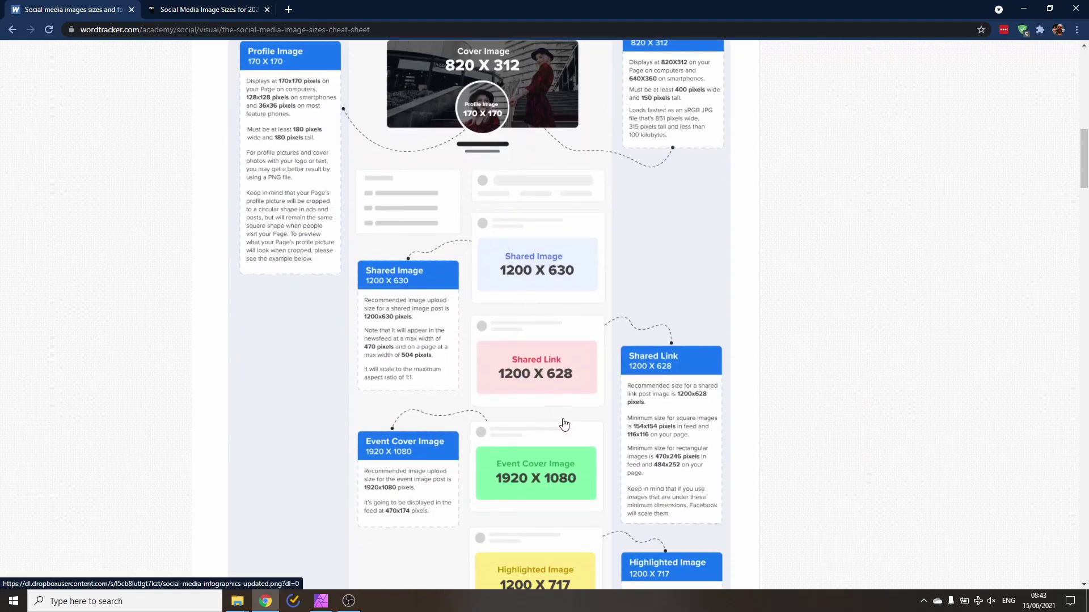
{"action": "scroll", "coordinate": [539, 509], "scroll_direction": "down", "scroll_amount": 11}
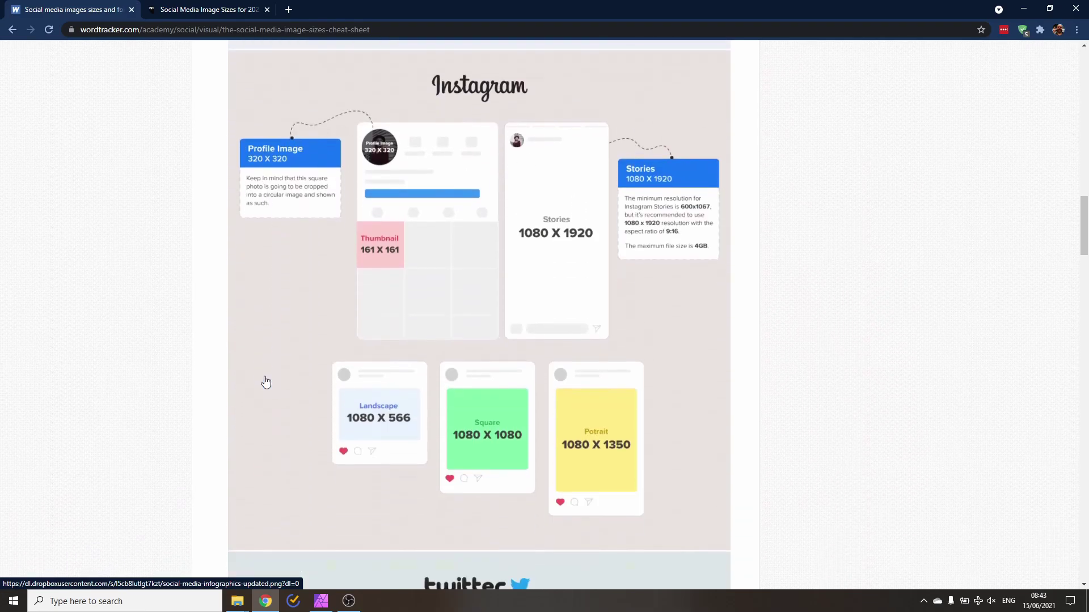
{"action": "scroll", "coordinate": [282, 376], "scroll_direction": "down", "scroll_amount": 12}
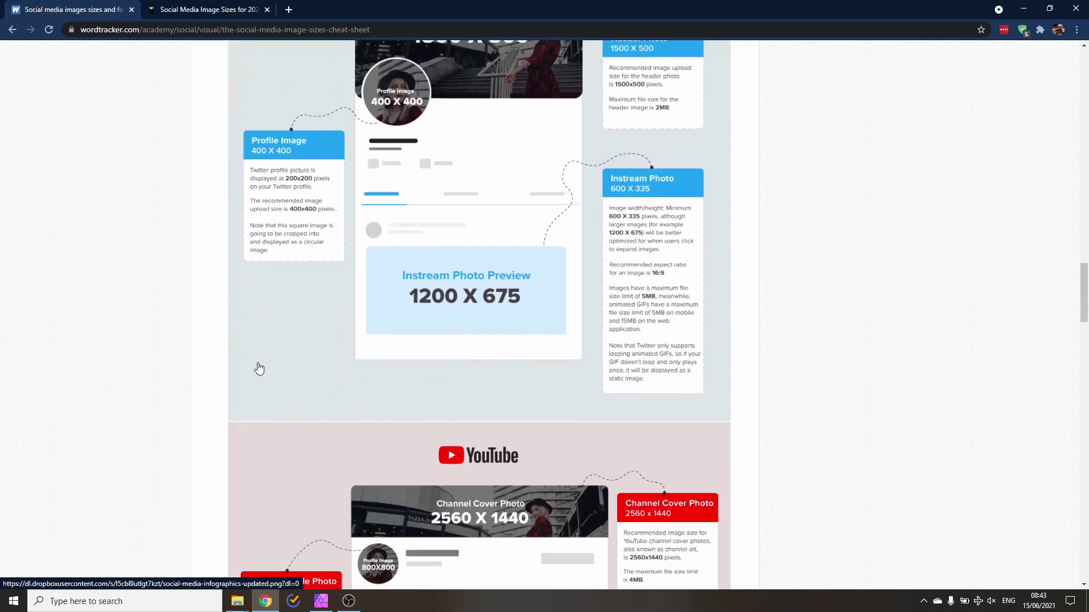
{"action": "scroll", "coordinate": [227, 360], "scroll_direction": "down", "scroll_amount": 6}
{"action": "scroll", "coordinate": [207, 346], "scroll_direction": "up", "scroll_amount": 18}
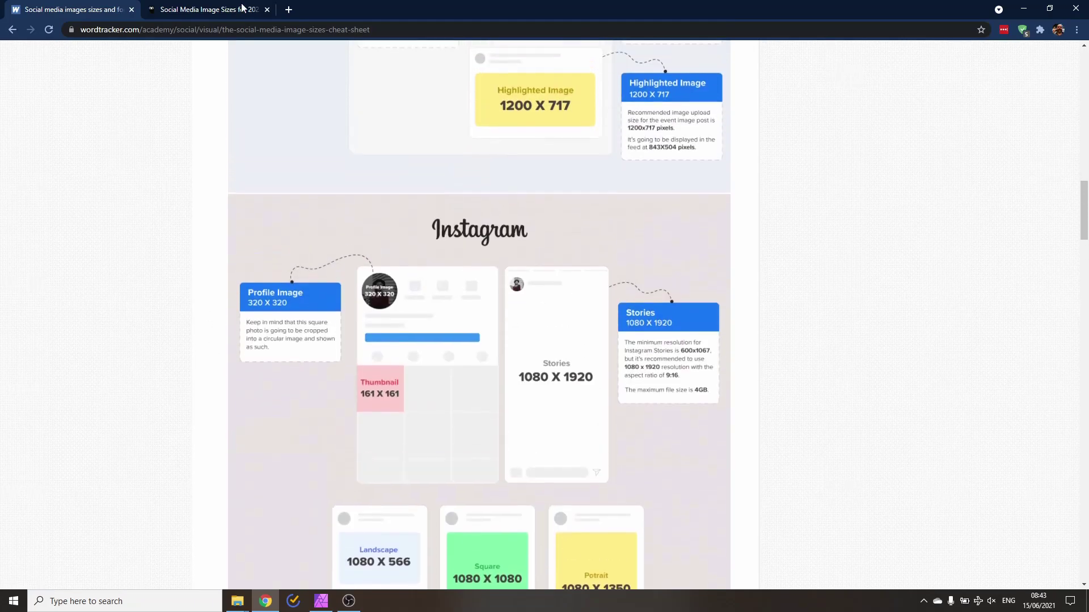
Review the Hootsuite guide's Instagram sizes, ending on 1080 x 1080 feed photos.
{"action": "left_click", "coordinate": [216, 8]}
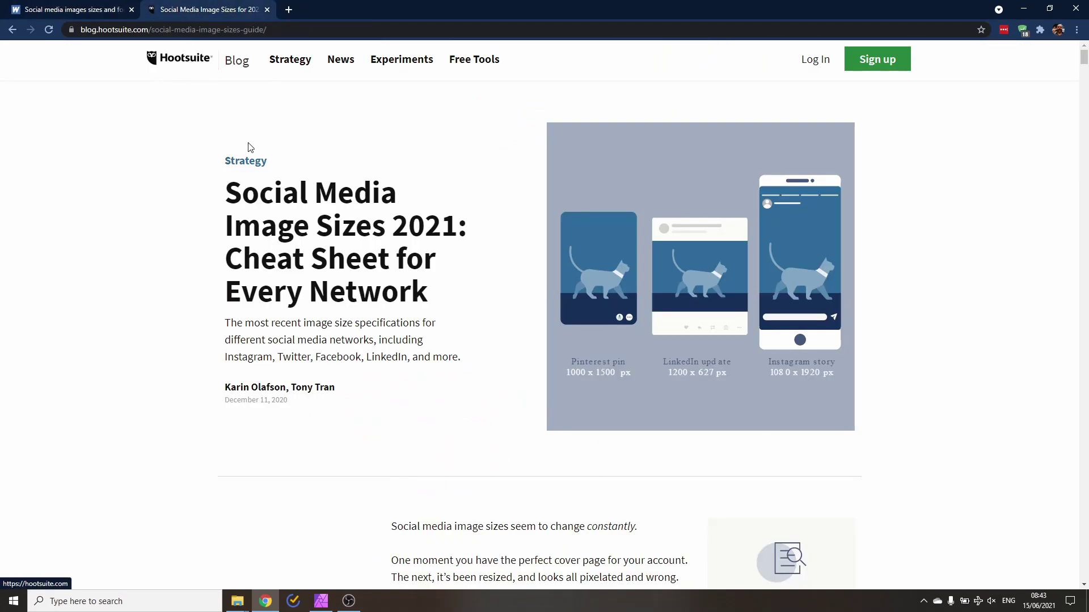
{"action": "scroll", "coordinate": [238, 309], "scroll_direction": "down", "scroll_amount": 10}
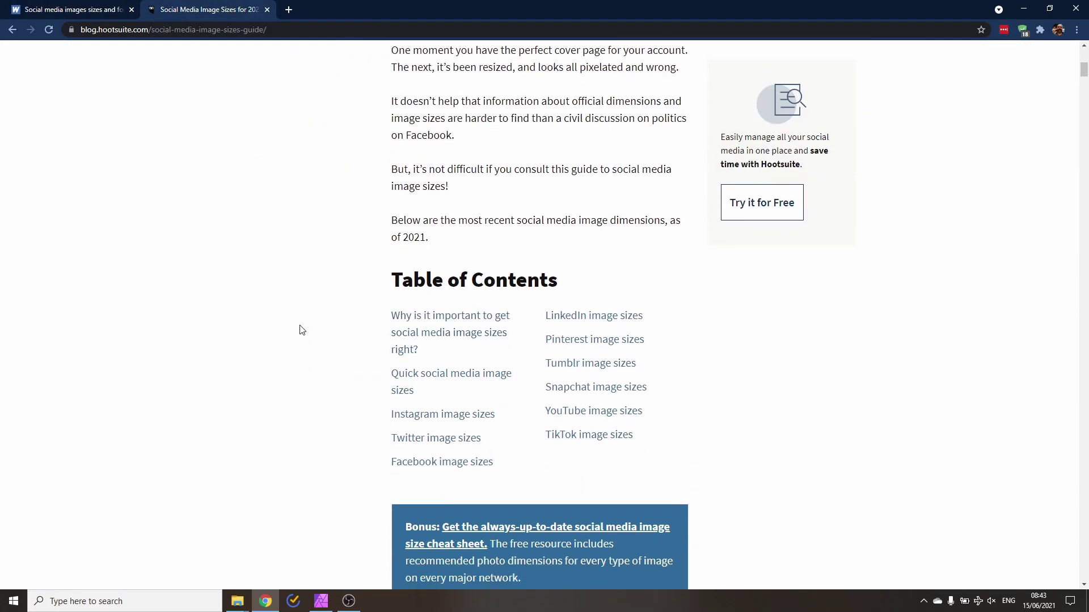
{"action": "scroll", "coordinate": [238, 326], "scroll_direction": "down", "scroll_amount": 8}
{"action": "scroll", "coordinate": [272, 318], "scroll_direction": "down", "scroll_amount": 15}
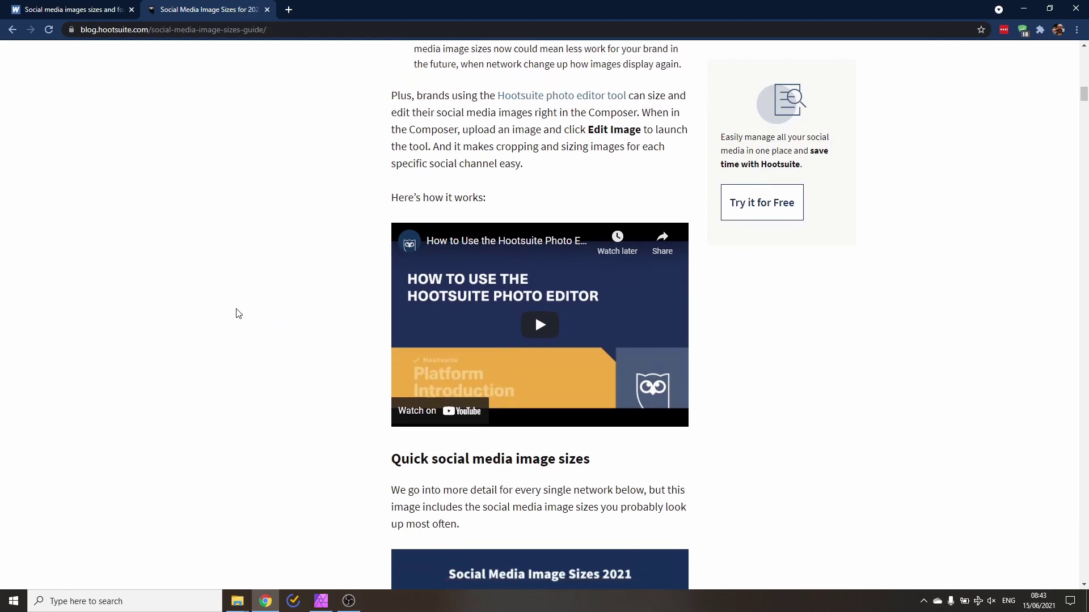
{"action": "scroll", "coordinate": [365, 318], "scroll_direction": "down", "scroll_amount": 6}
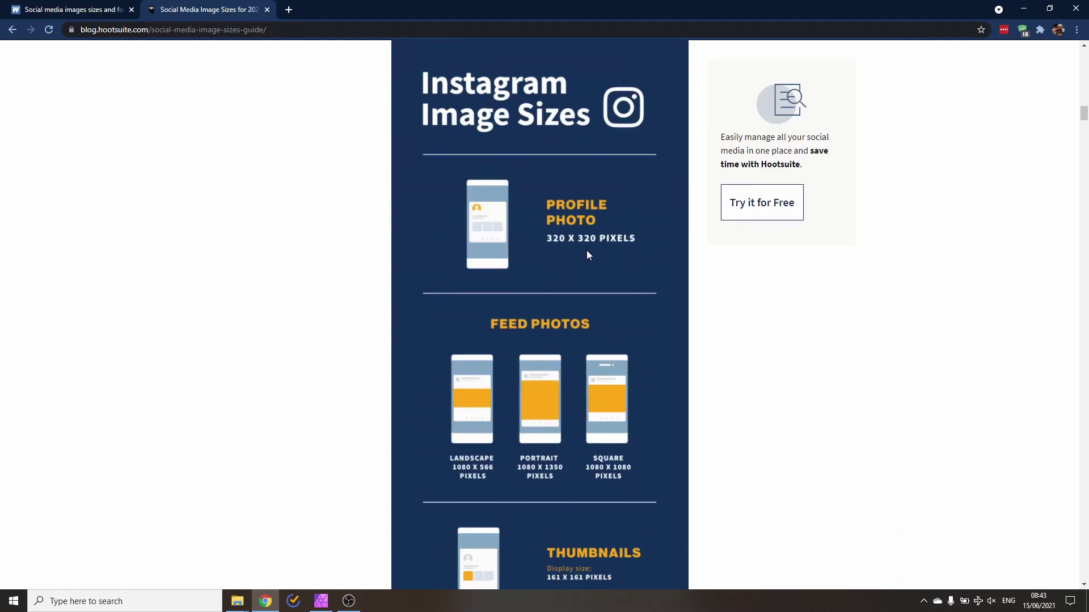
{"action": "scroll", "coordinate": [563, 379], "scroll_direction": "down", "scroll_amount": 6}
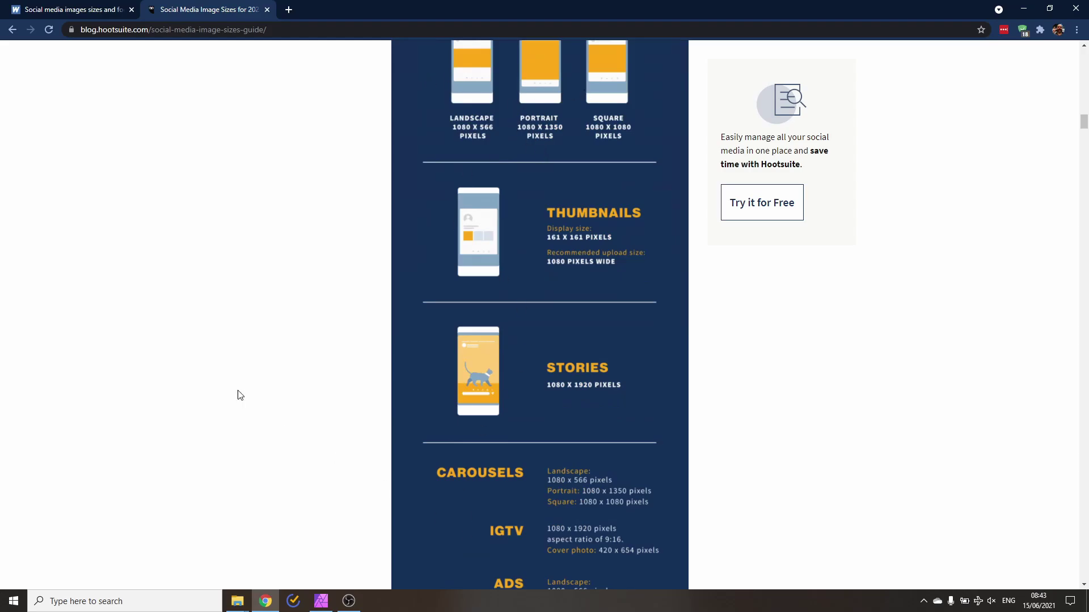
{"action": "scroll", "coordinate": [258, 371], "scroll_direction": "down", "scroll_amount": 7}
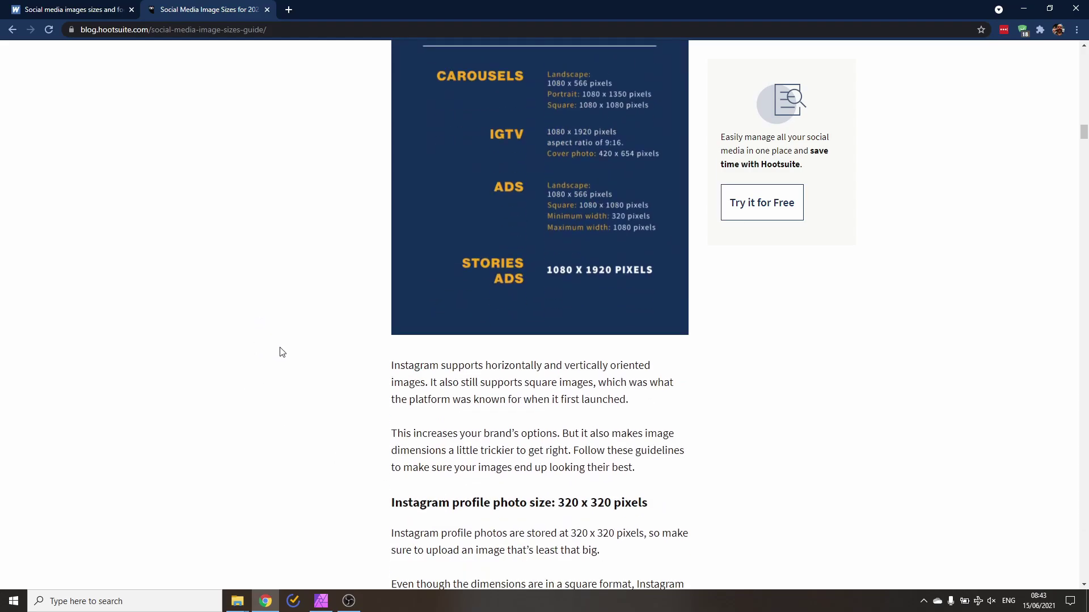
{"action": "scroll", "coordinate": [280, 346], "scroll_direction": "up", "scroll_amount": 2}
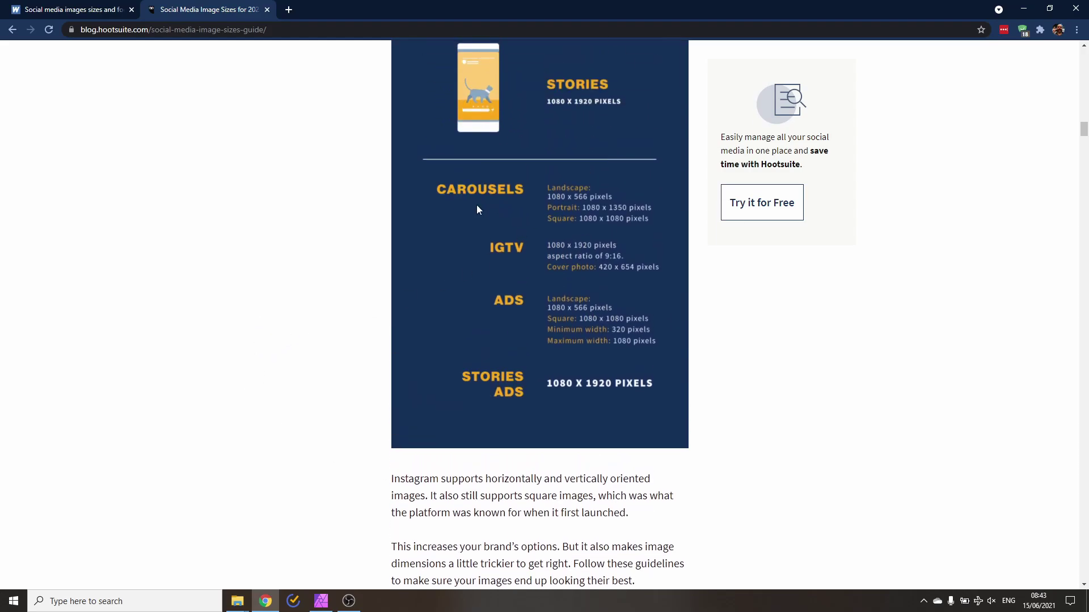
{"action": "scroll", "coordinate": [411, 240], "scroll_direction": "up", "scroll_amount": 15}
{"action": "scroll", "coordinate": [564, 318], "scroll_direction": "down", "scroll_amount": 9}
{"action": "scroll", "coordinate": [306, 353], "scroll_direction": "down", "scroll_amount": 5}
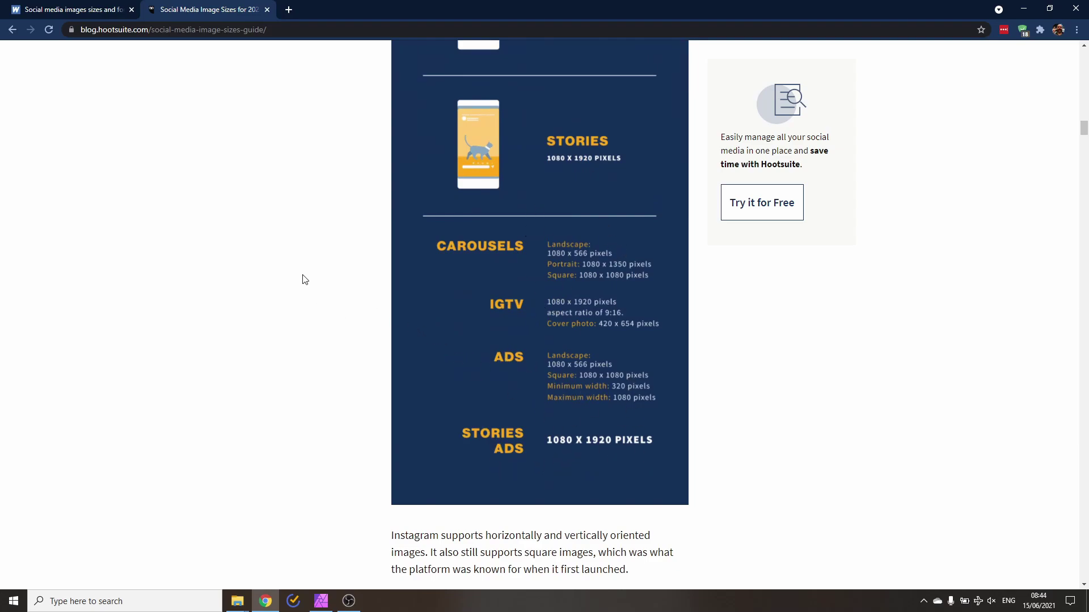
{"action": "scroll", "coordinate": [233, 317], "scroll_direction": "up", "scroll_amount": 9}
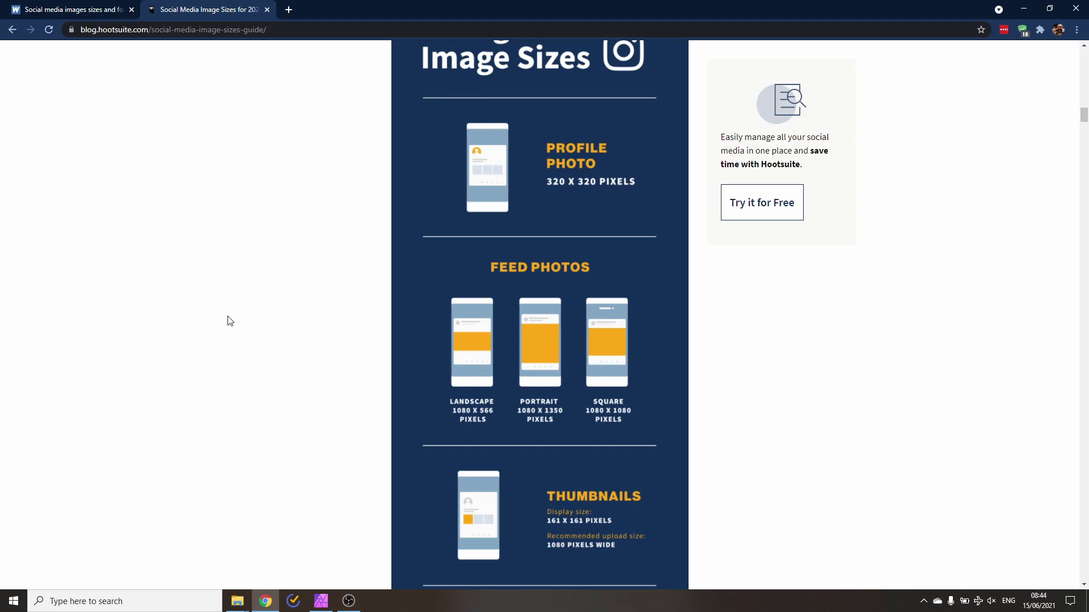
Back in Affinity Photo, show the pink fruit photo layer with the smoothie heading.
{"action": "left_click", "coordinate": [321, 601]}
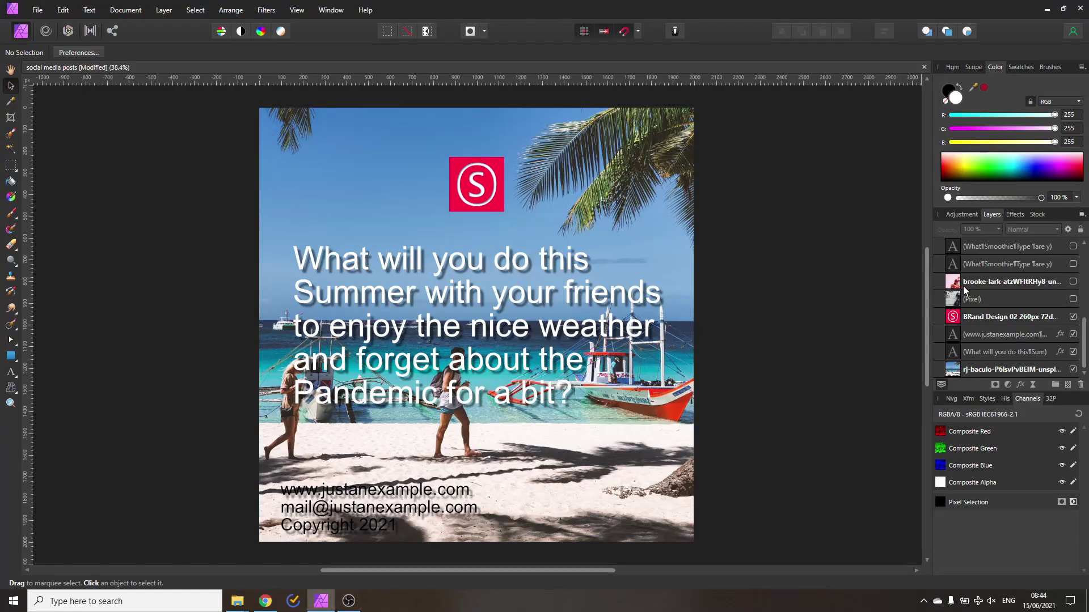
{"action": "left_click", "coordinate": [1072, 281]}
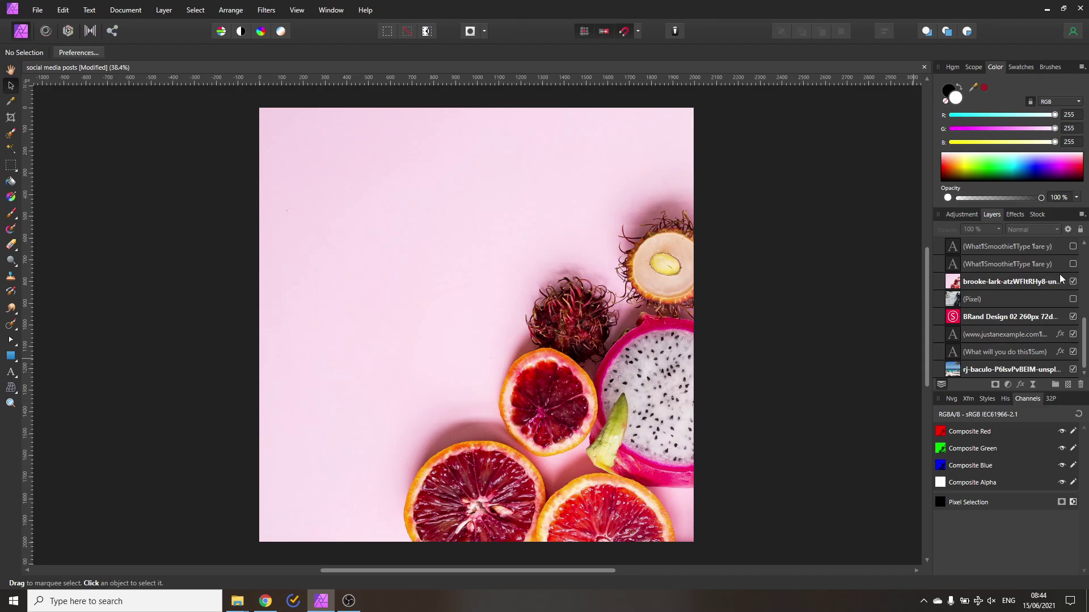
{"action": "left_click", "coordinate": [1073, 263]}
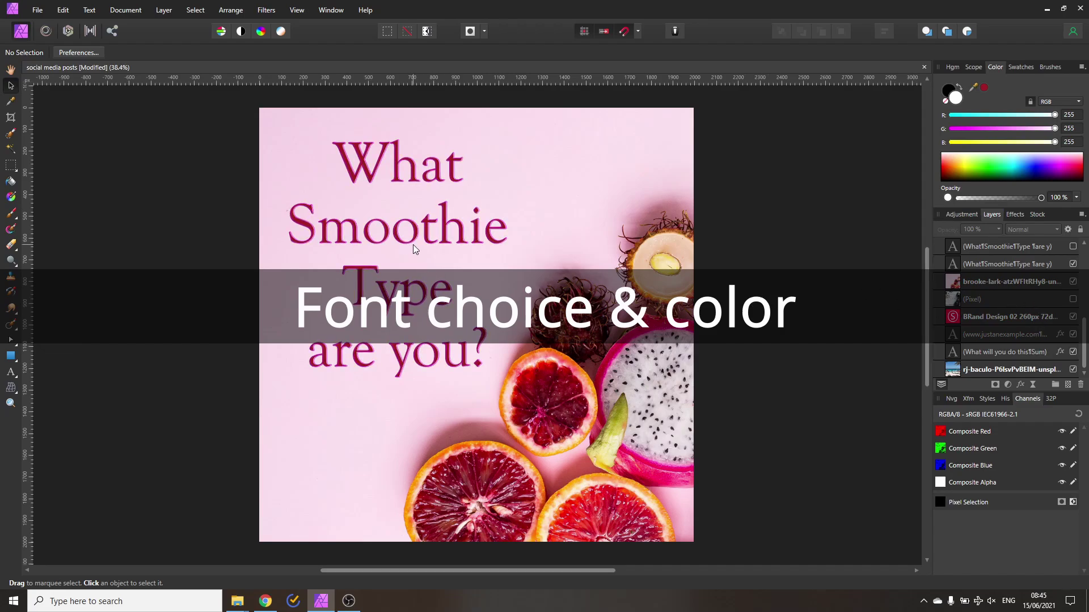
Fit the post to the window and show only the bold-script version of the smoothie heading.
{"action": "scroll", "coordinate": [432, 284], "scroll_direction": "down", "scroll_amount": 8}
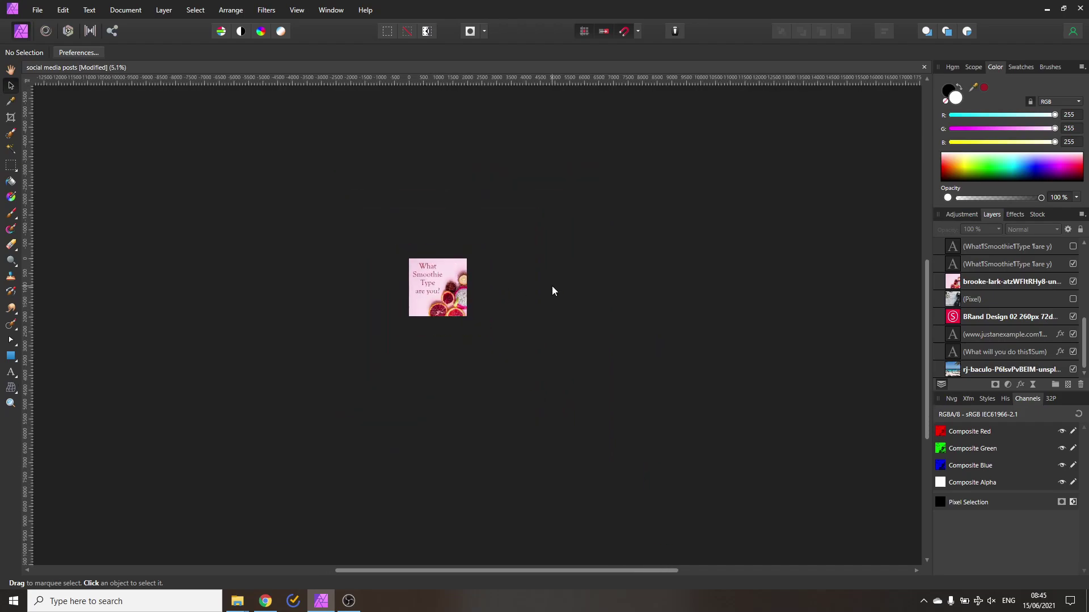
{"action": "key", "text": "ctrl+0"}
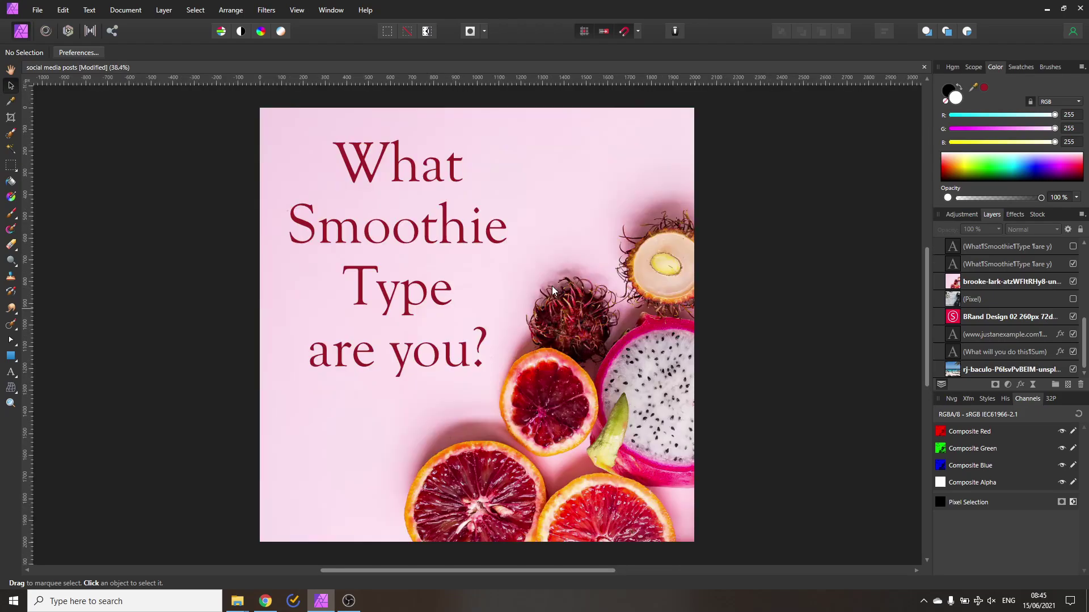
{"action": "scroll", "coordinate": [1000, 296], "scroll_direction": "up", "scroll_amount": 1}
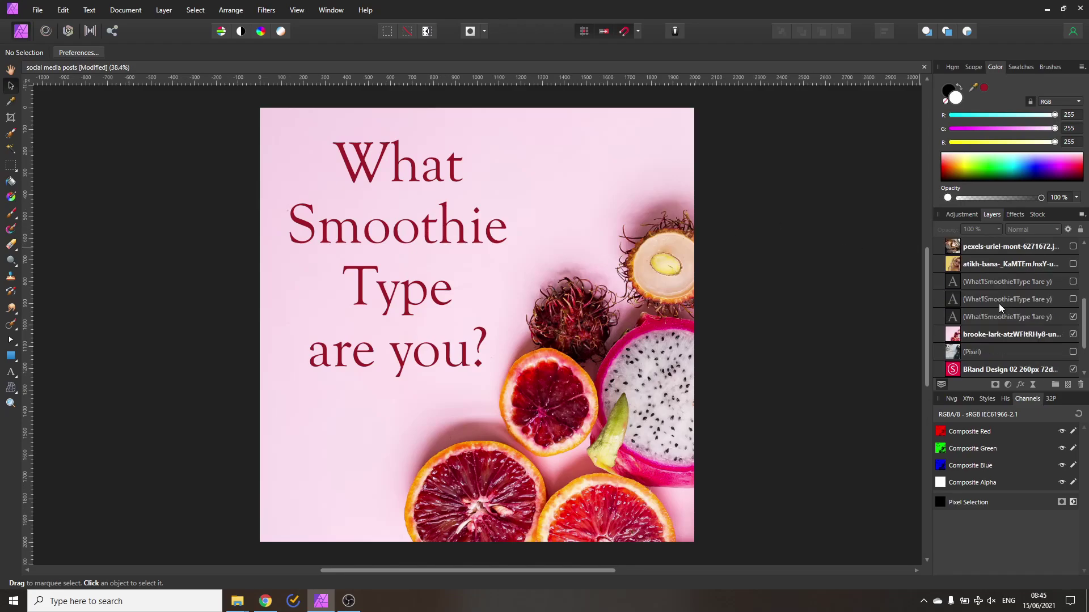
{"action": "left_click", "coordinate": [1073, 316]}
{"action": "left_click", "coordinate": [1072, 317]}
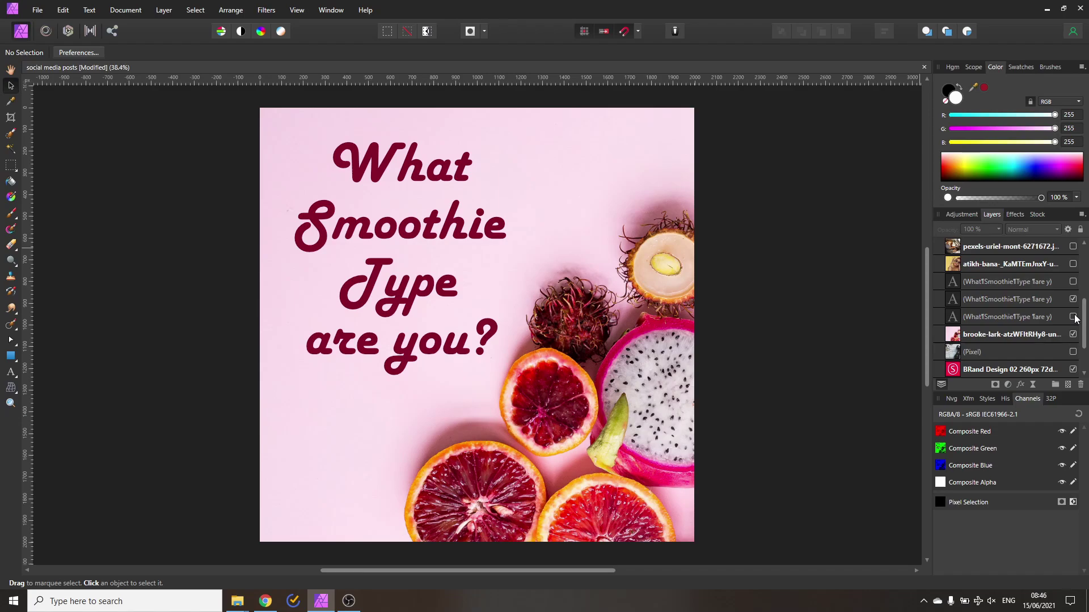
{"action": "left_click", "coordinate": [1072, 299]}
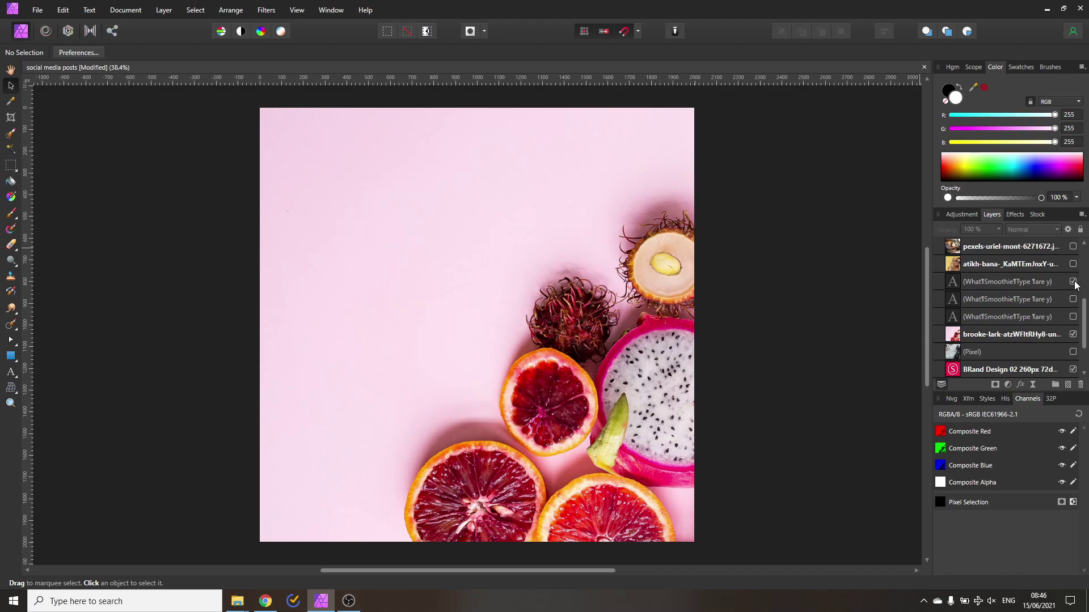
{"action": "left_click", "coordinate": [1073, 282]}
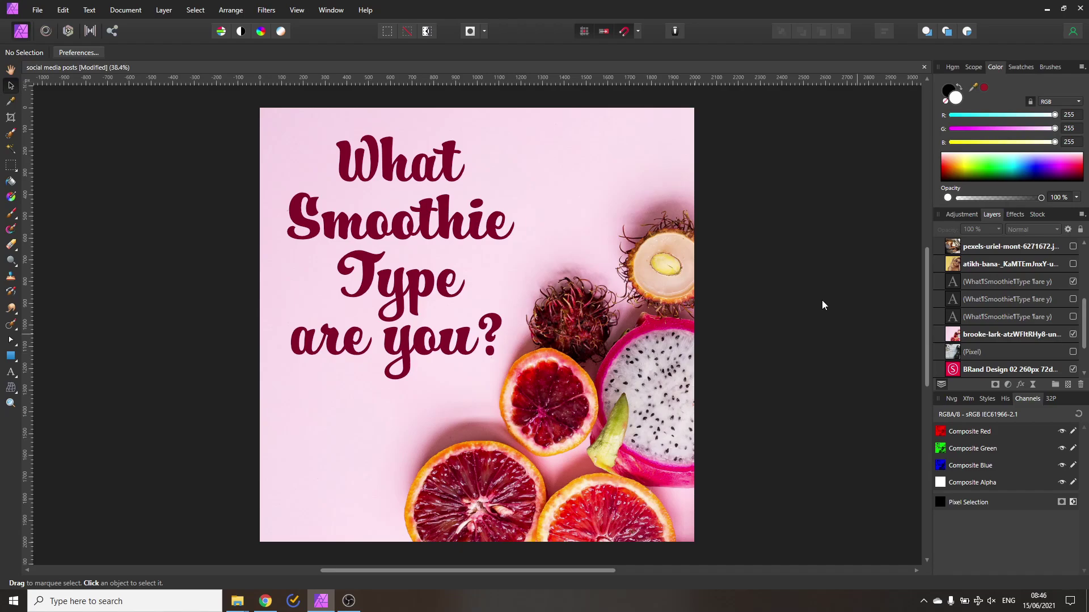
{"action": "scroll", "coordinate": [509, 278], "scroll_direction": "down", "scroll_amount": 5}
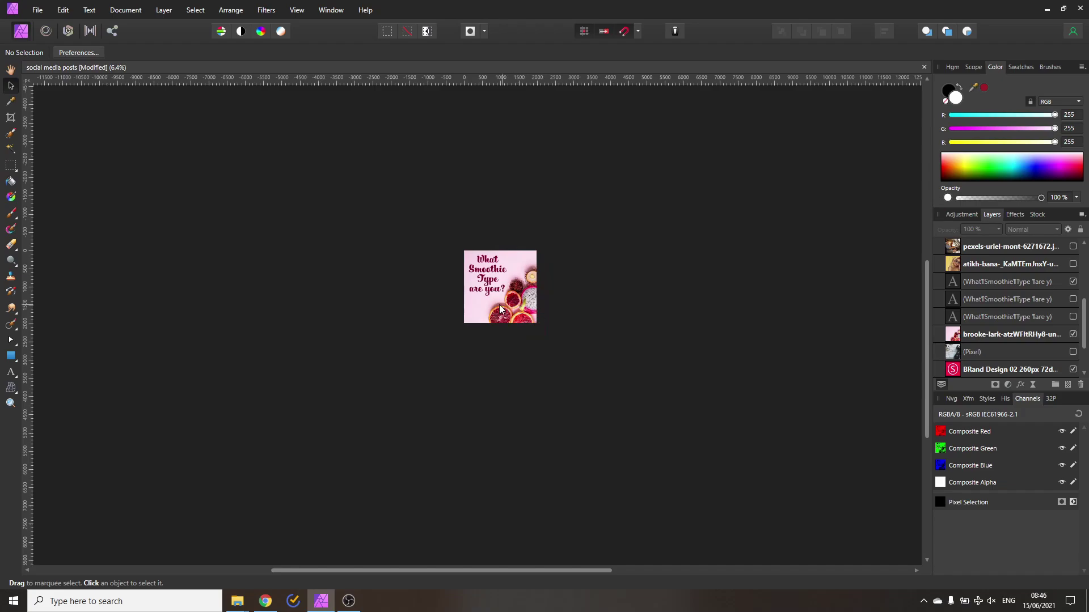
{"action": "scroll", "coordinate": [501, 304], "scroll_direction": "up", "scroll_amount": 3}
{"action": "scroll", "coordinate": [501, 304], "scroll_direction": "up", "scroll_amount": 3}
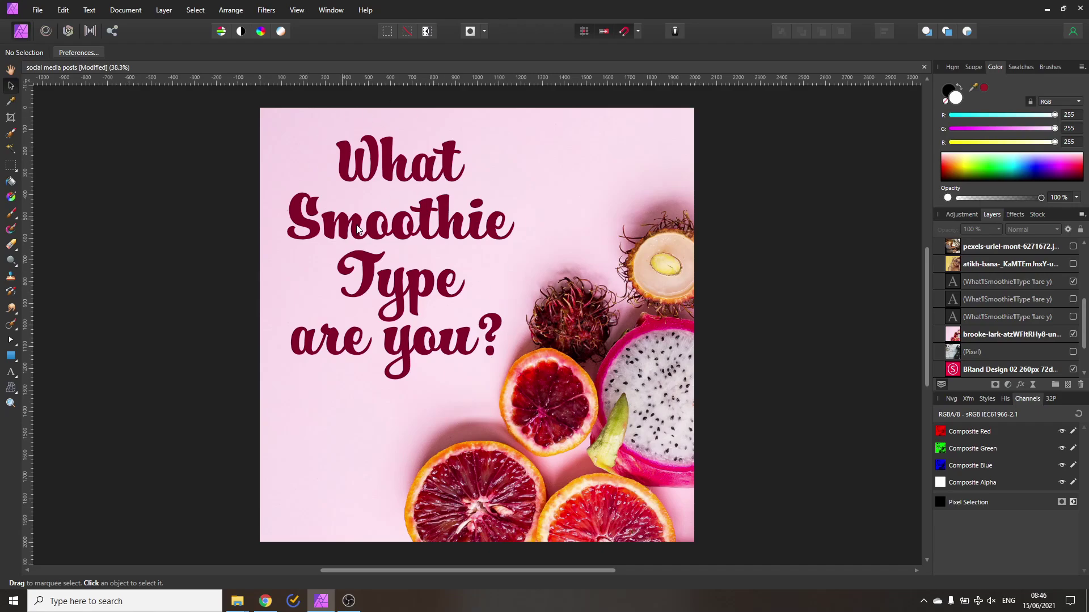
Try colouring the smoothie heading with a peach tone sampled from the photo.
{"action": "left_click", "coordinate": [447, 251]}
{"action": "left_click", "coordinate": [272, 51]}
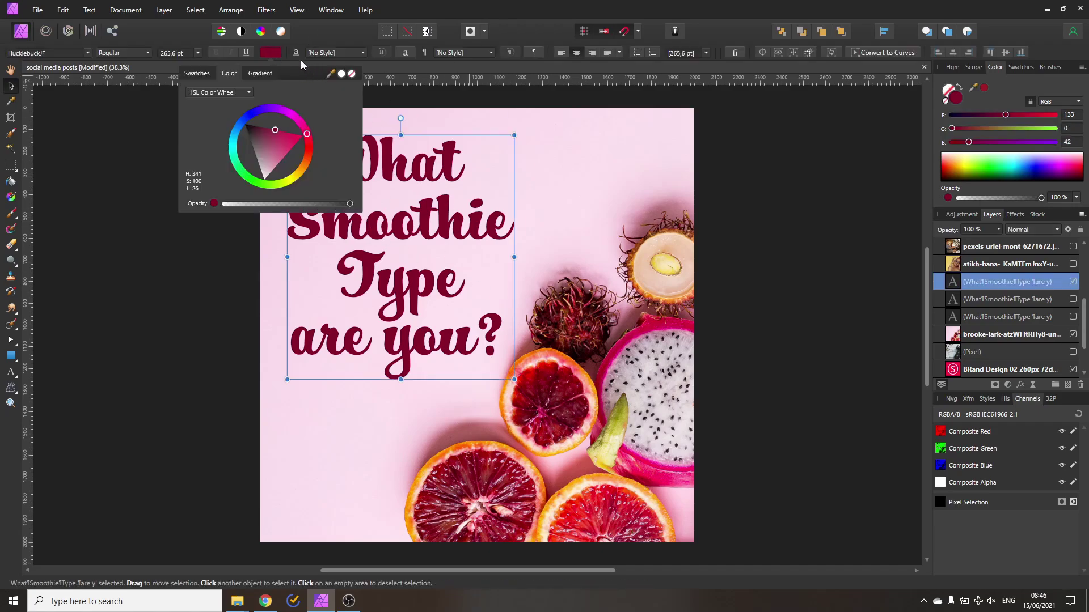
{"action": "left_click_drag", "start_coordinate": [340, 74], "coordinate": [642, 260]}
{"action": "left_click", "coordinate": [341, 74]}
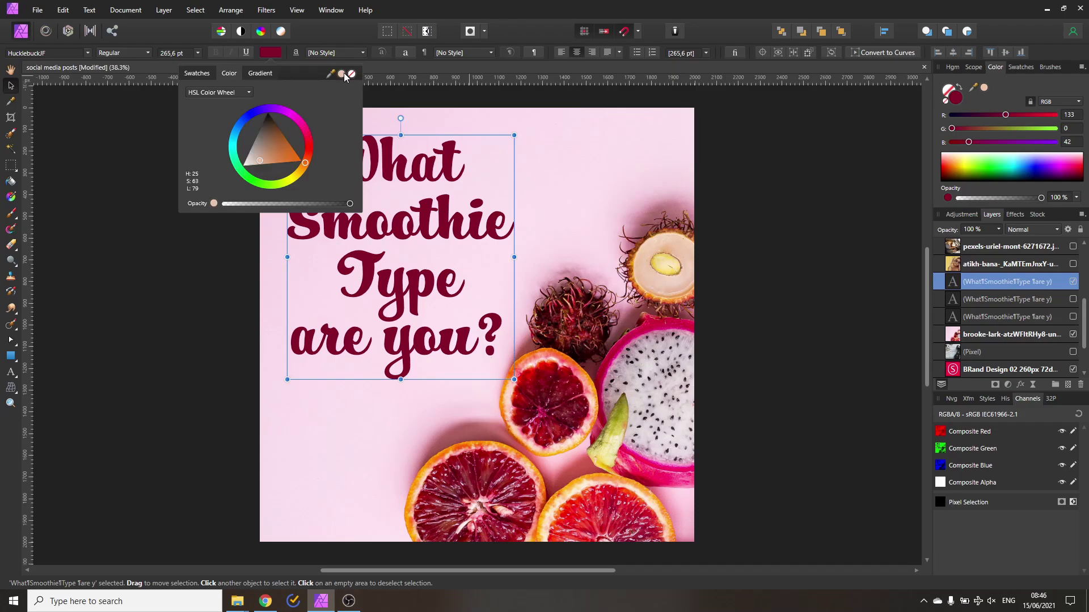
{"action": "left_click", "coordinate": [239, 256]}
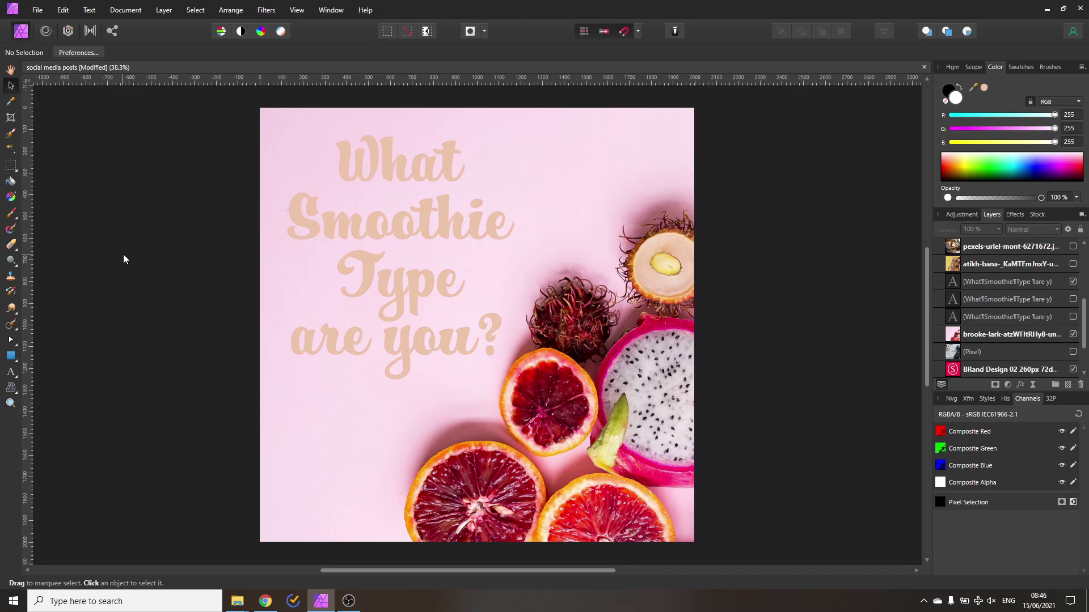
Recolour the heading with dark red sampled from the blood orange.
{"action": "left_click", "coordinate": [396, 231]}
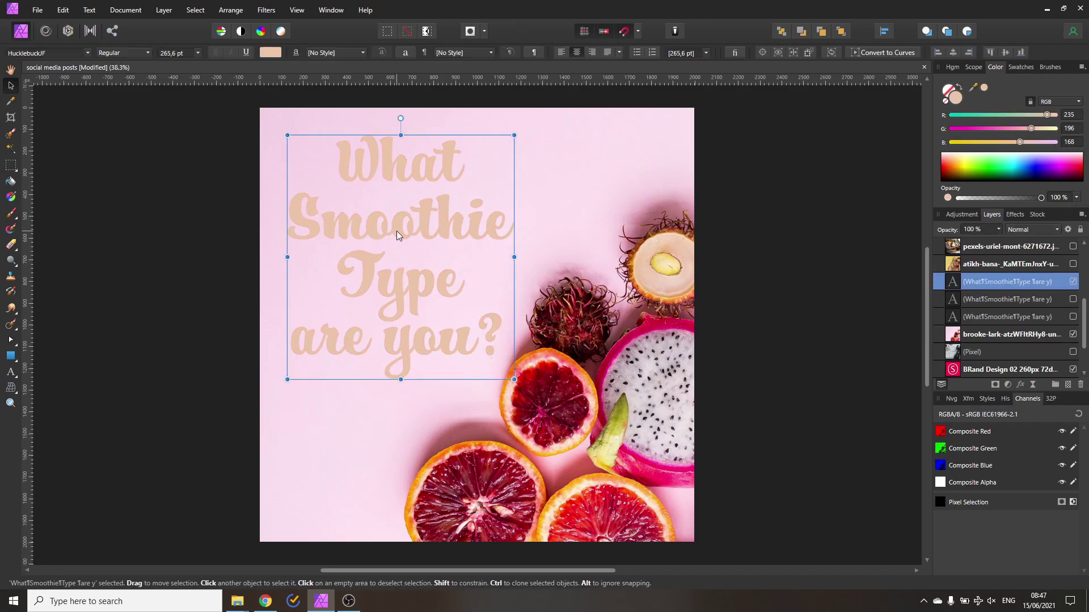
{"action": "left_click", "coordinate": [270, 52]}
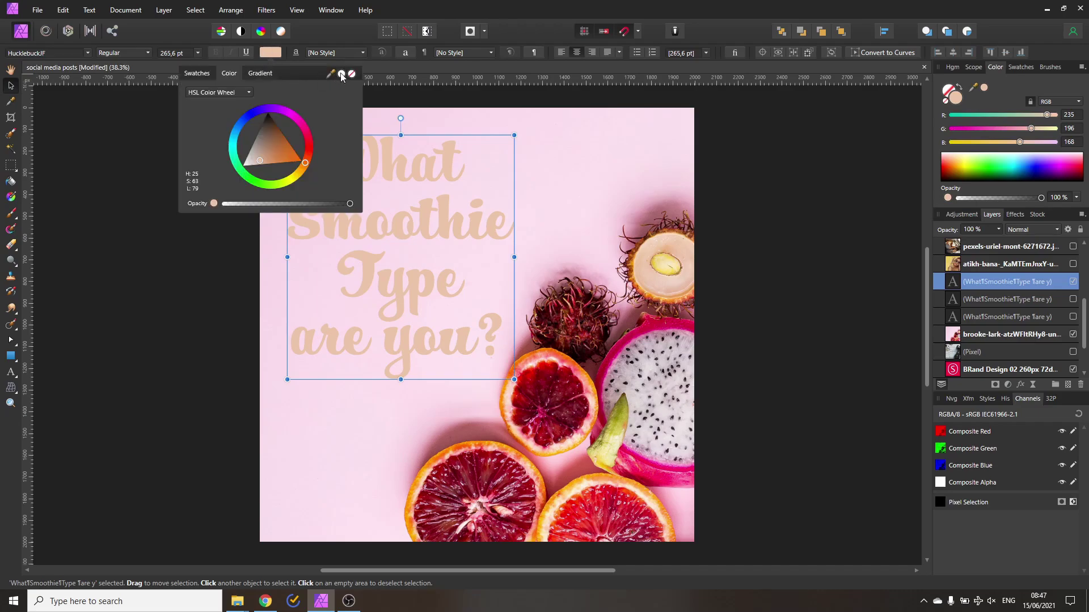
{"action": "left_click_drag", "start_coordinate": [330, 74], "coordinate": [489, 480]}
{"action": "left_click", "coordinate": [341, 74]}
{"action": "left_click", "coordinate": [145, 256]}
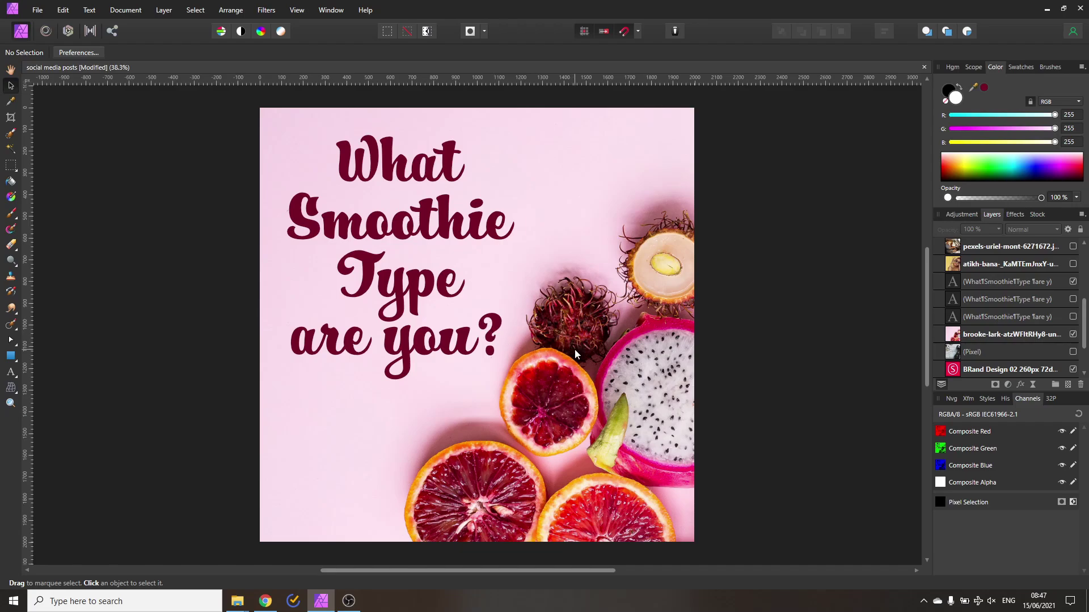
Turn on the atikh-bana layer showing the woman in round sunglasses against a yellow wall.
{"action": "left_click", "coordinate": [1073, 263]}
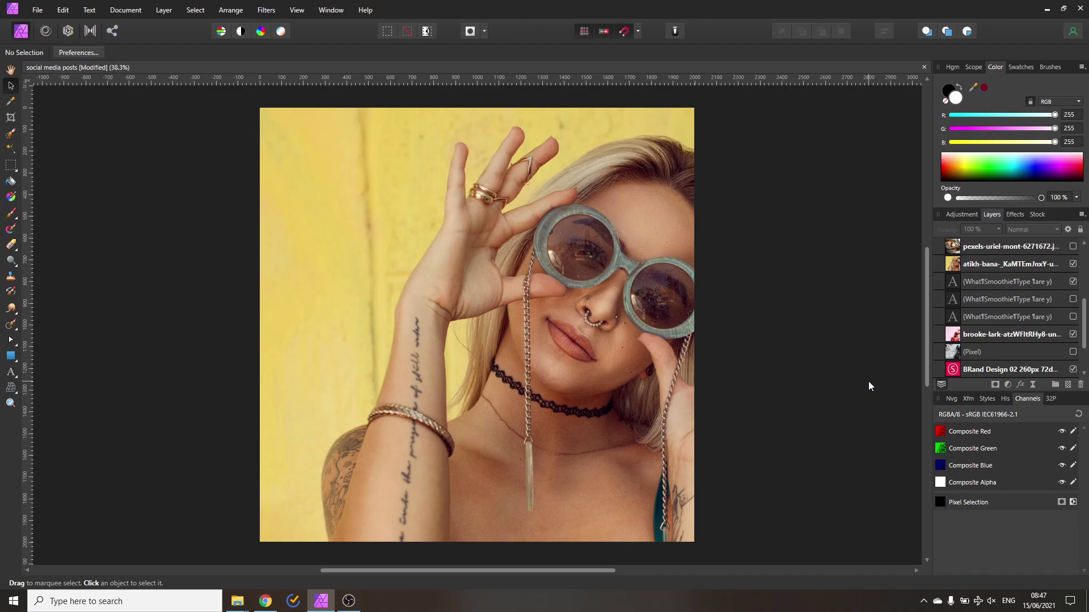
{"action": "scroll", "coordinate": [1026, 302], "scroll_direction": "up", "scroll_amount": 3}
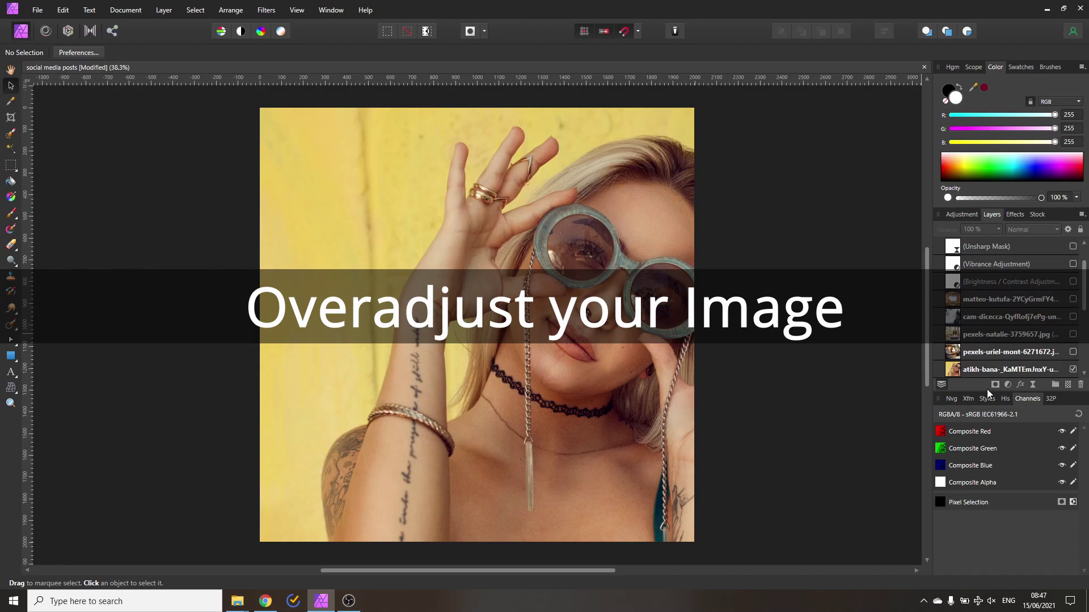
Apply a Brightness / Contrast adjustment with contrast at 18%.
{"action": "left_click", "coordinate": [1008, 385]}
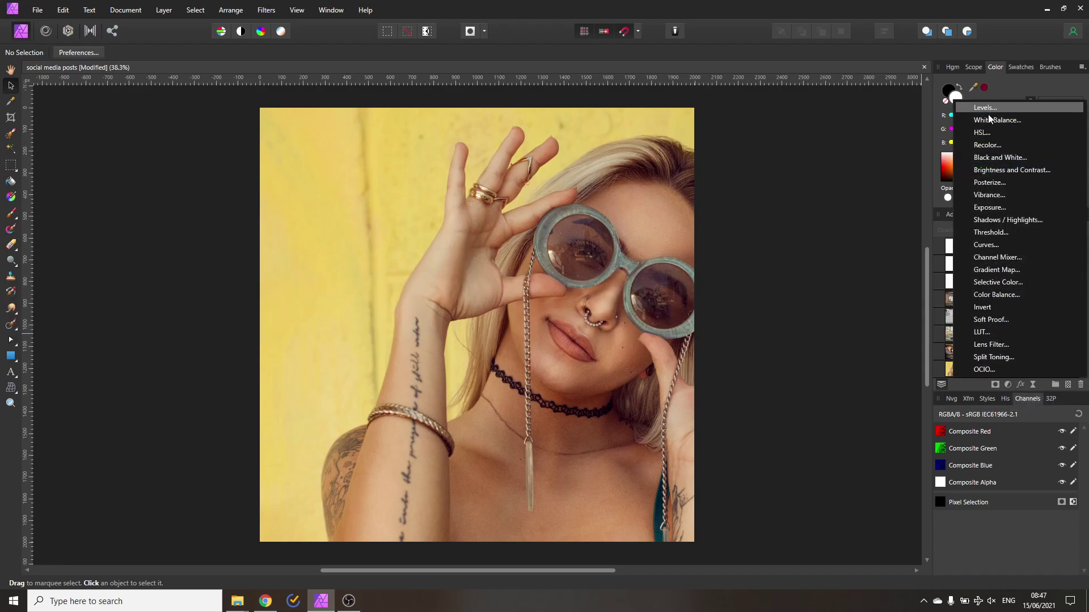
{"action": "left_click", "coordinate": [1007, 383]}
{"action": "left_click", "coordinate": [1007, 383]}
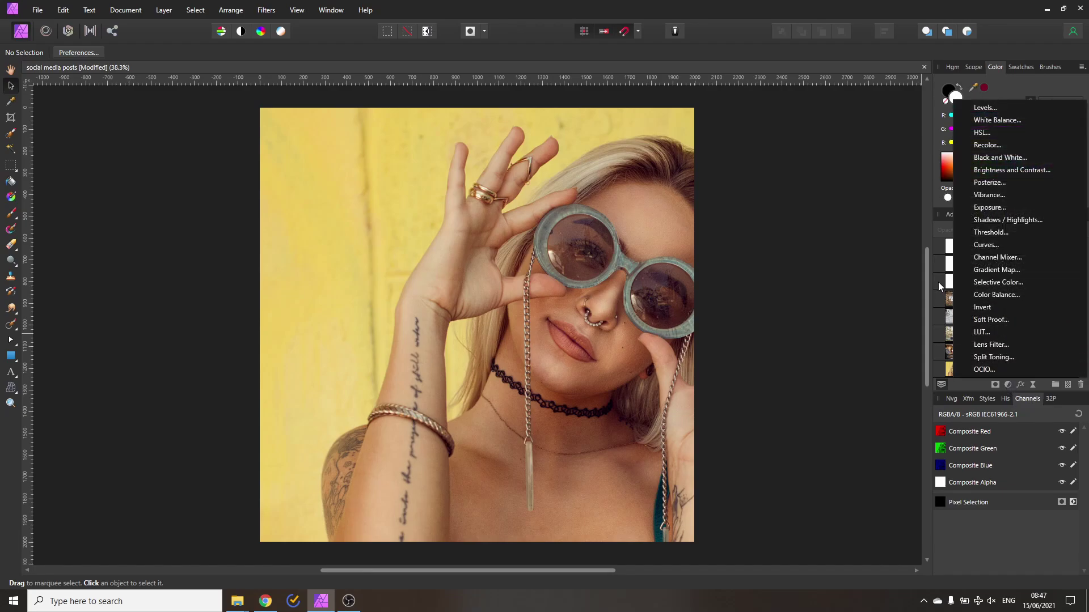
{"action": "left_click", "coordinate": [940, 281]}
{"action": "double_click", "coordinate": [955, 283]}
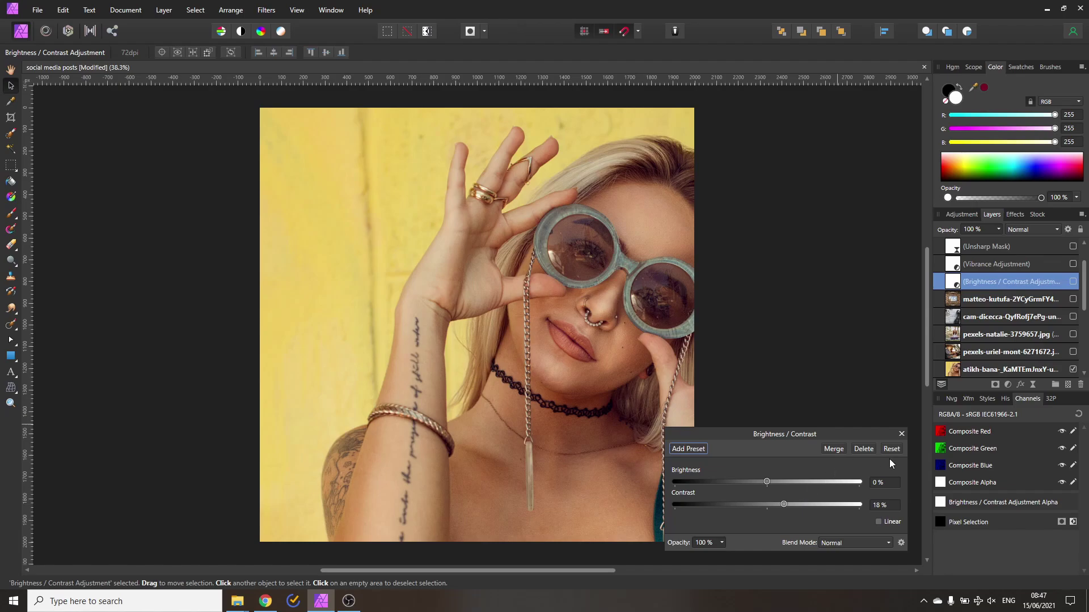
{"action": "left_click", "coordinate": [903, 434]}
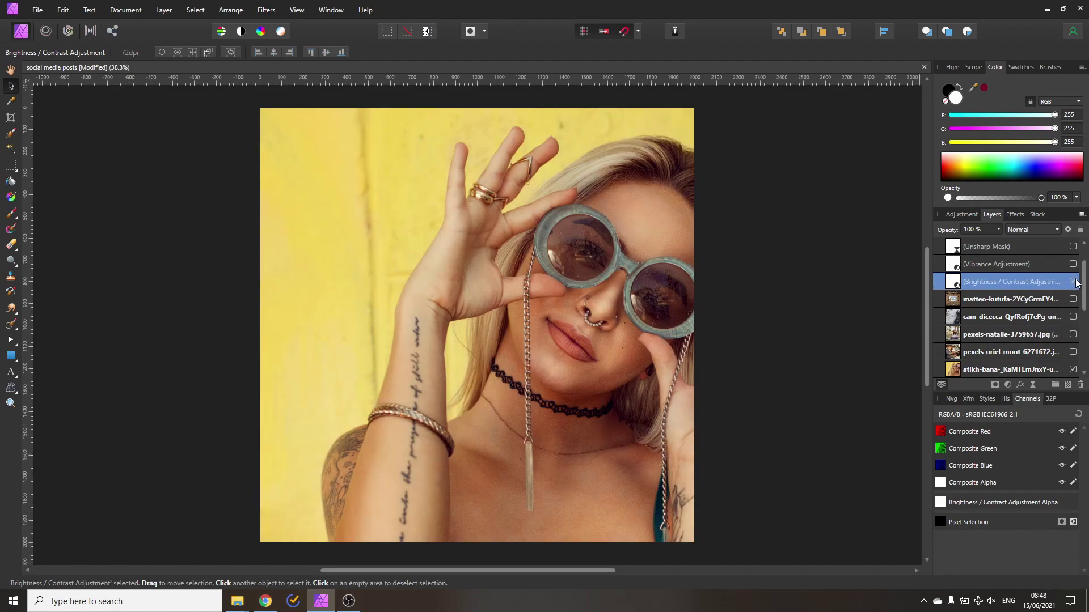
Set the Vibrance adjustment to 61% and switch it on.
{"action": "double_click", "coordinate": [952, 265]}
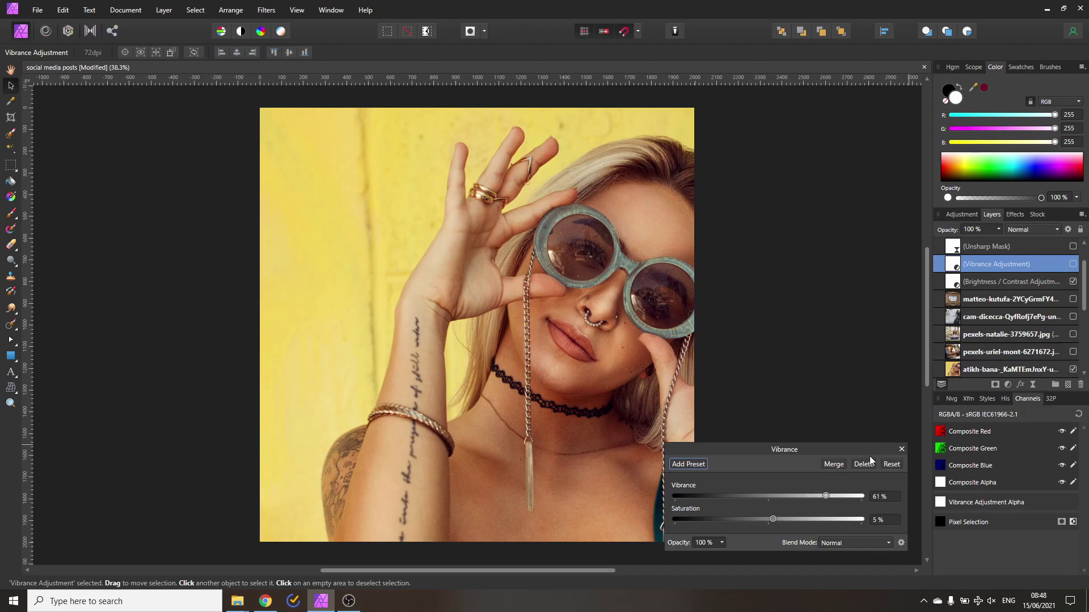
{"action": "left_click", "coordinate": [901, 450]}
{"action": "left_click", "coordinate": [1073, 263]}
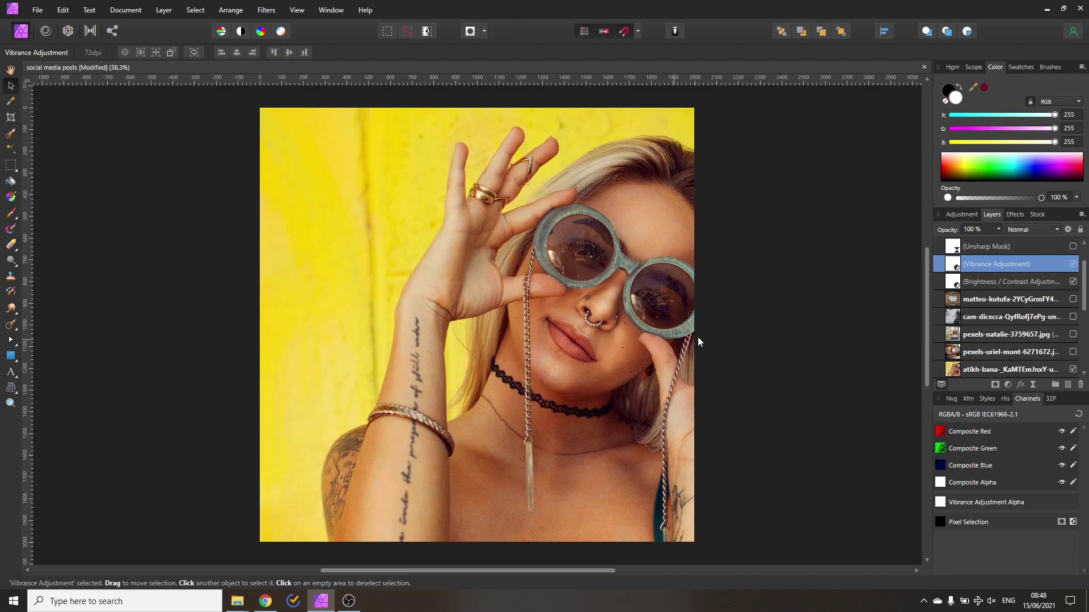
Add a live Unsharp Mask with 5.9 px radius and 0.922 factor to the portrait.
{"action": "left_click", "coordinate": [1033, 384]}
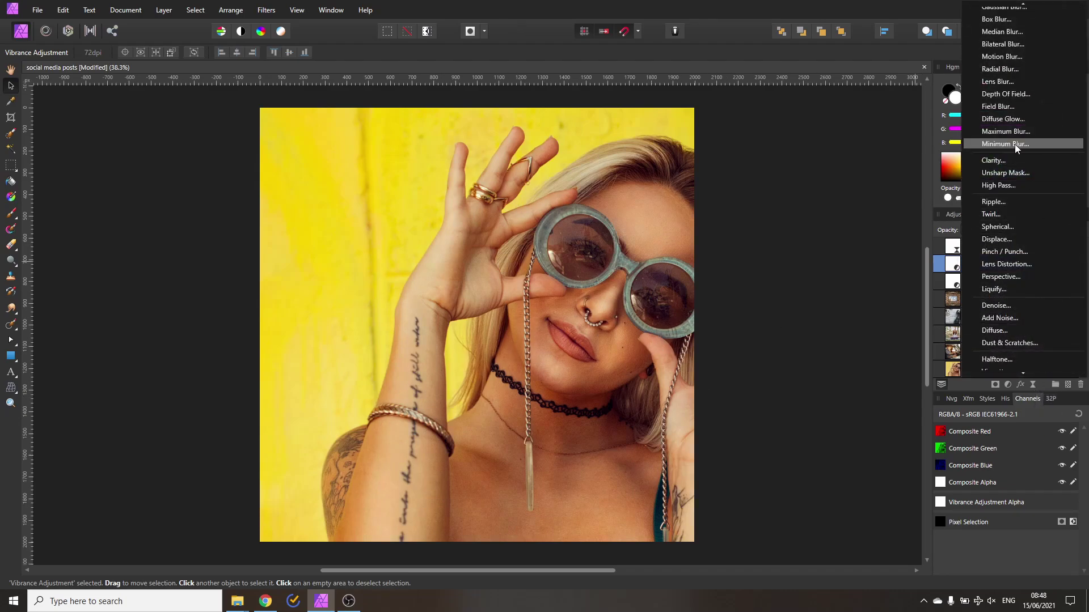
{"action": "left_click", "coordinate": [1011, 176]}
{"action": "left_click", "coordinate": [1072, 246]}
{"action": "left_click", "coordinate": [953, 248]}
{"action": "left_click", "coordinate": [953, 249]}
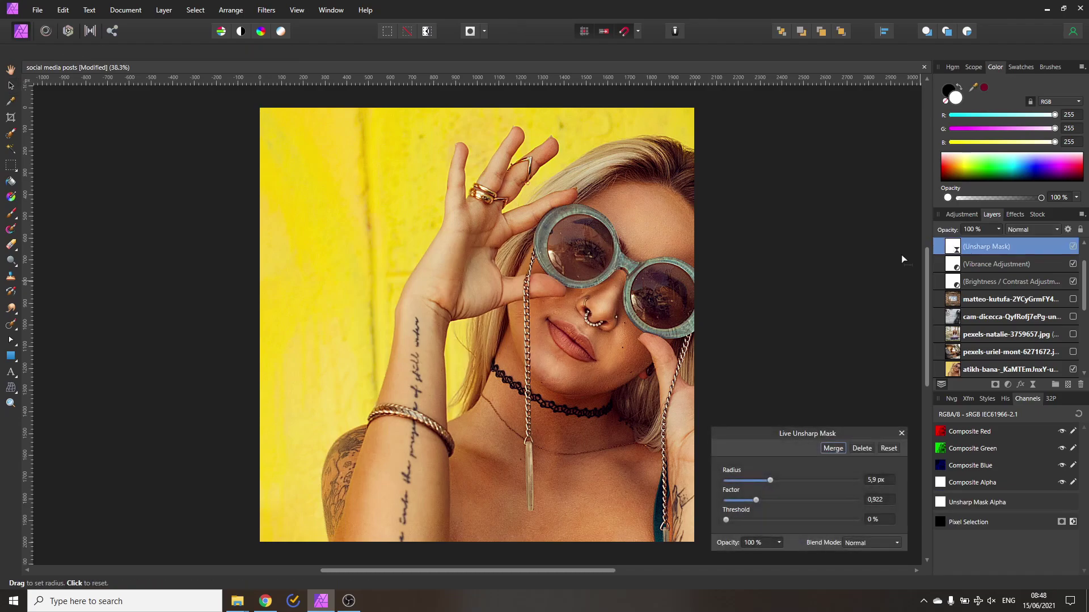
{"action": "left_click_drag", "start_coordinate": [777, 432], "coordinate": [808, 378]}
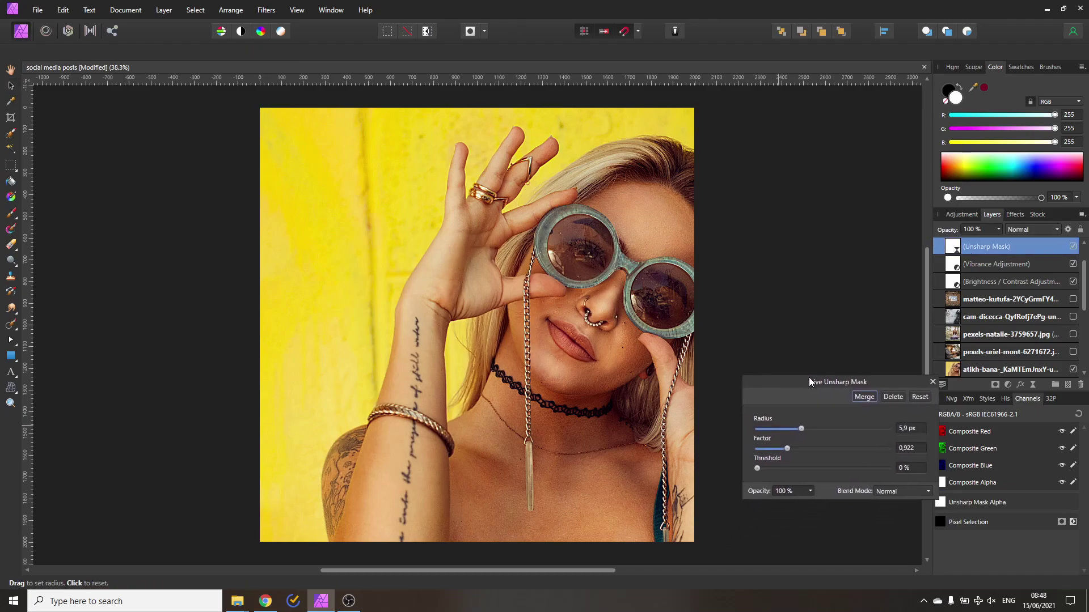
{"action": "left_click", "coordinate": [933, 383]}
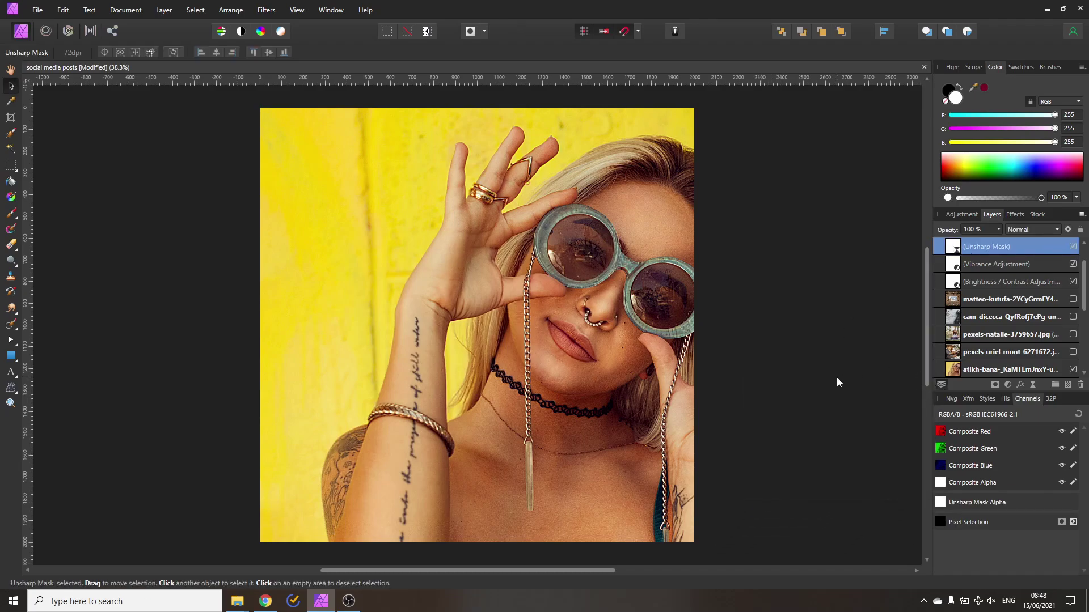
{"action": "scroll", "coordinate": [573, 336], "scroll_direction": "down", "scroll_amount": 8}
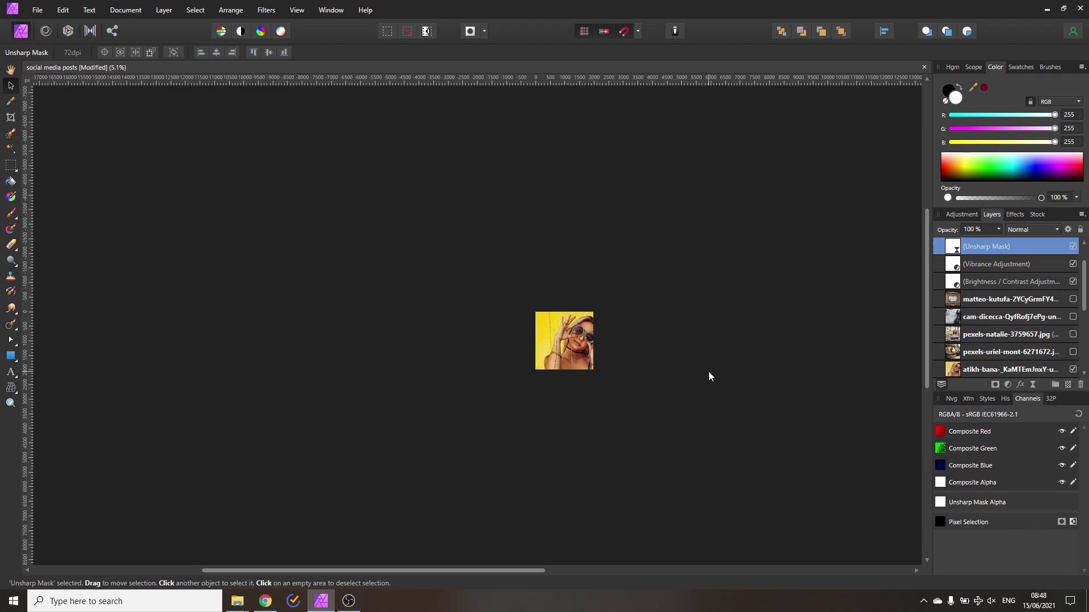
{"action": "key", "text": "ctrl+0"}
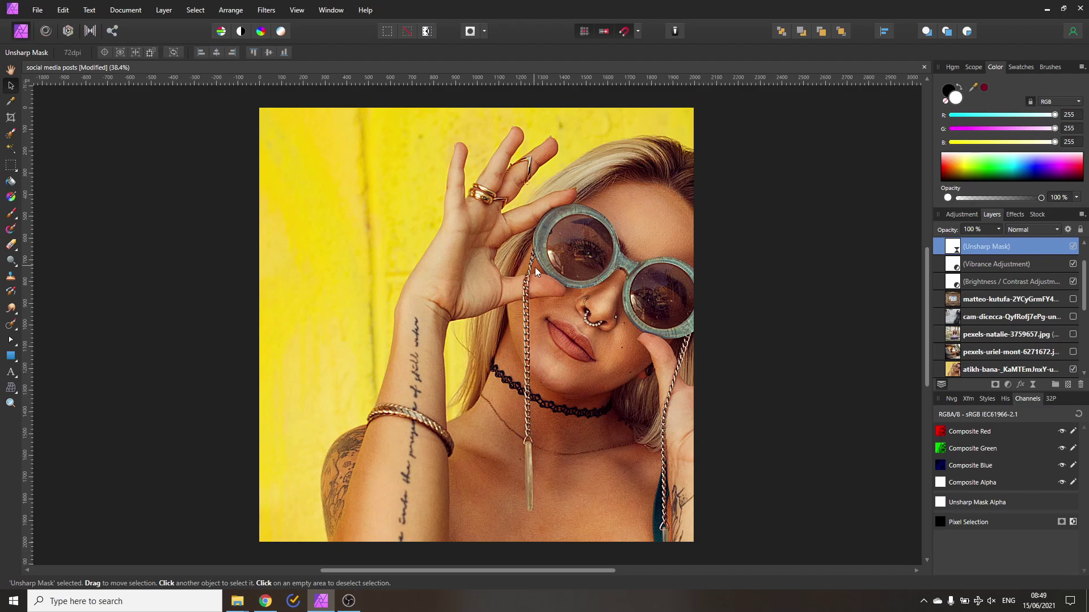
{"action": "scroll", "coordinate": [536, 267], "scroll_direction": "down", "scroll_amount": 8}
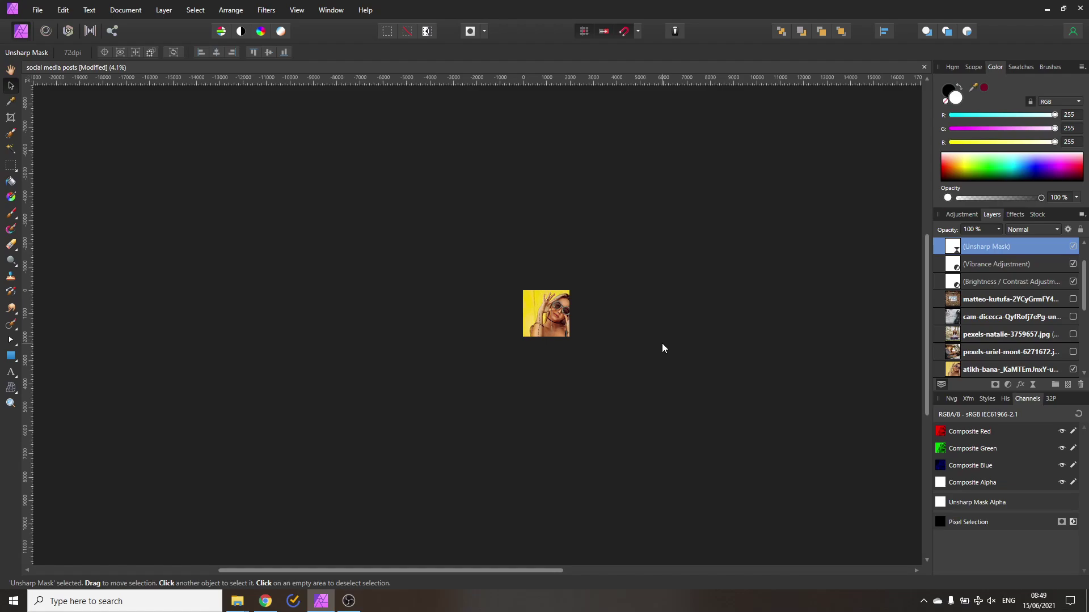
{"action": "key", "text": "ctrl+0"}
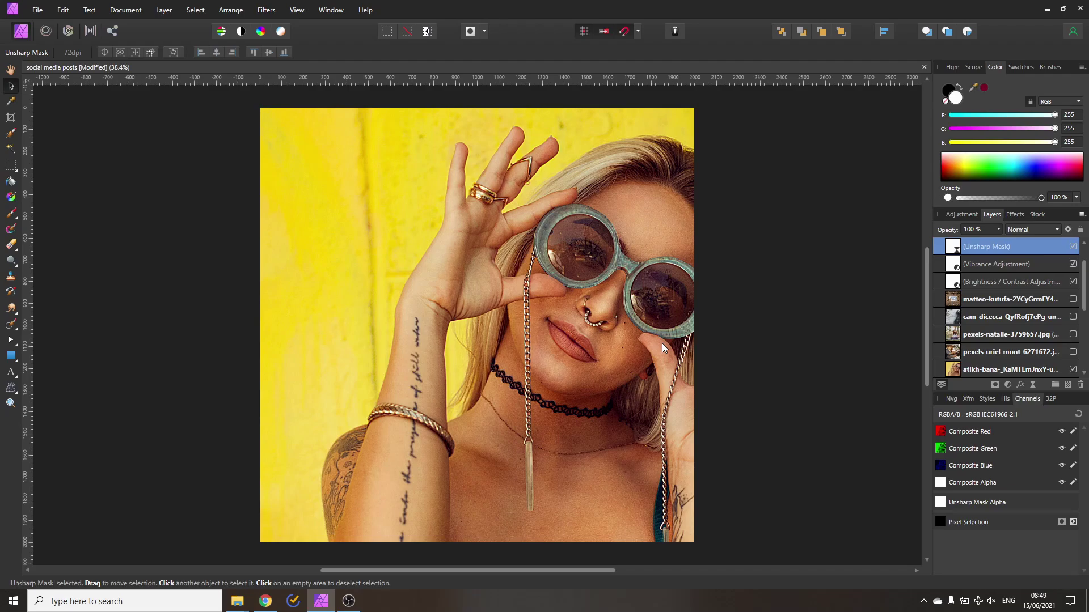
Show the pexels-uriel-mont-6271672.jpg photo of the smiling couple in the car.
{"action": "scroll", "coordinate": [992, 334], "scroll_direction": "up", "scroll_amount": 2}
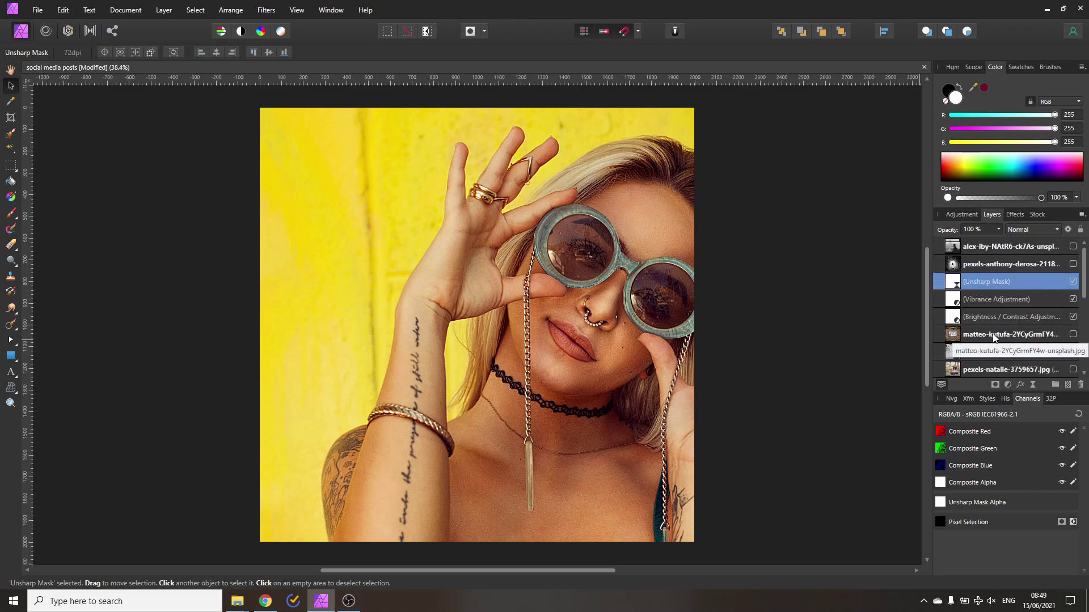
{"action": "scroll", "coordinate": [973, 335], "scroll_direction": "down", "scroll_amount": 3}
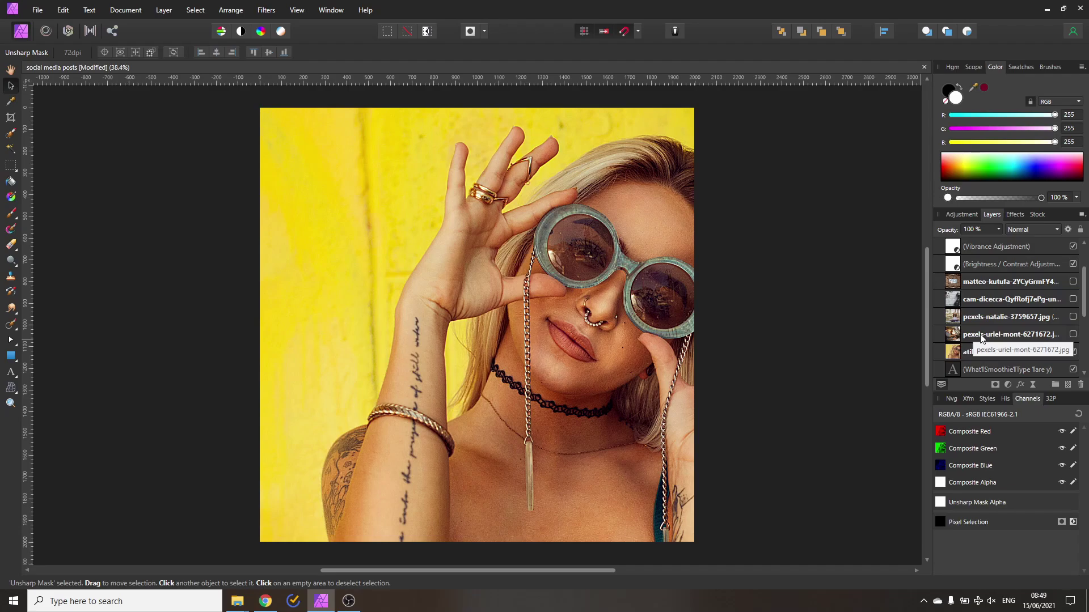
{"action": "left_click", "coordinate": [1074, 335]}
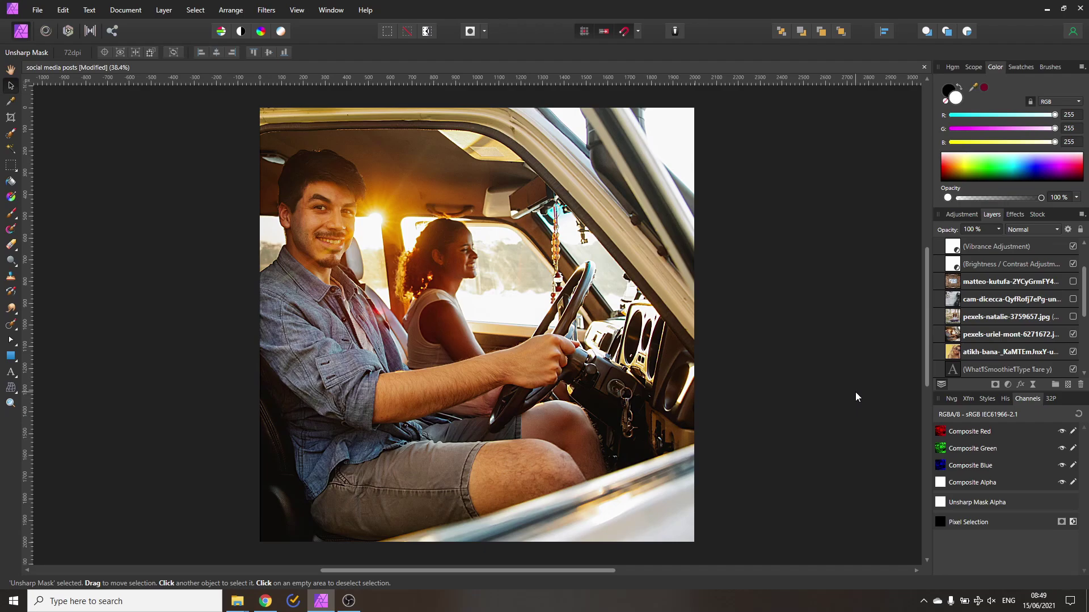
Solo the atikh-bana layer so only the woman meditating on the grass is visible.
{"action": "left_click", "coordinate": [1072, 352], "text": "alt"}
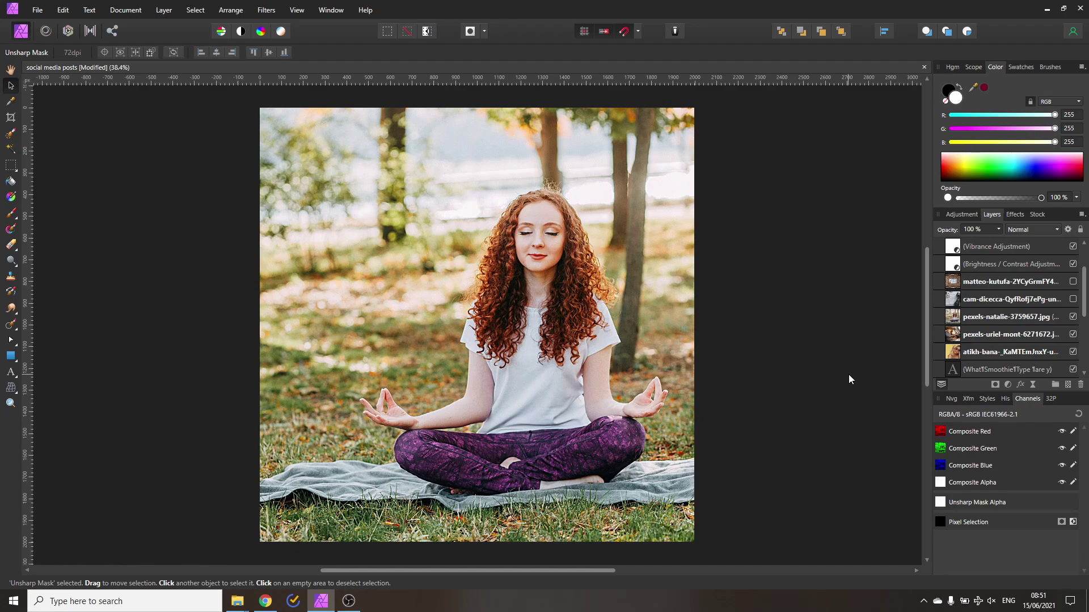
Turn on the cam-dicecca layer to show the Yosemite map with compass and camera.
{"action": "left_click", "coordinate": [1072, 299]}
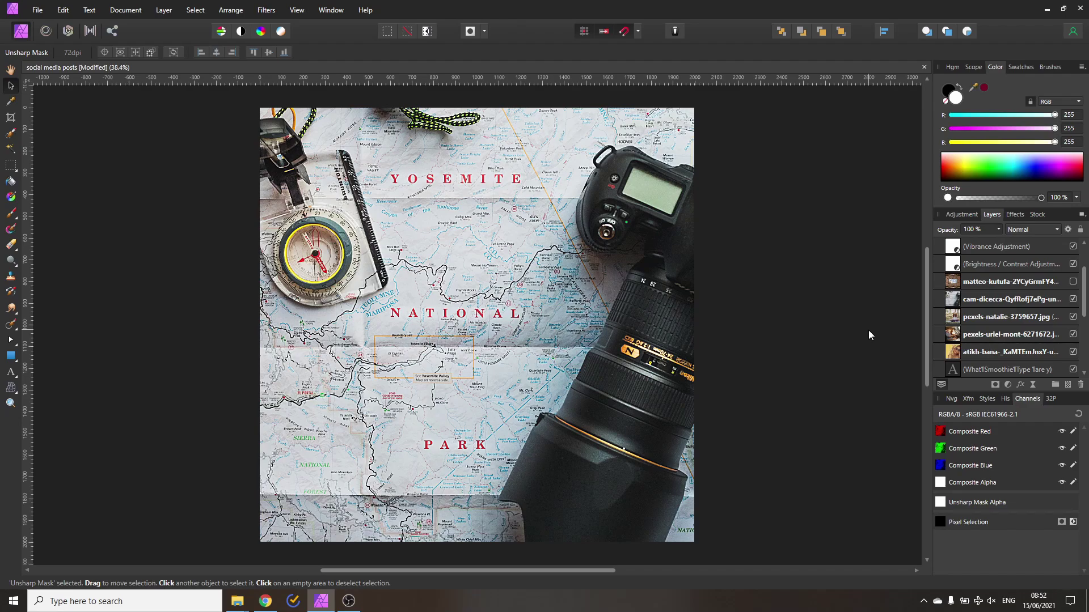
Turn on the matteo-kutufa layer to show the brick courtyard framing a cloudy sky.
{"action": "scroll", "coordinate": [1047, 321], "scroll_direction": "up", "scroll_amount": 2}
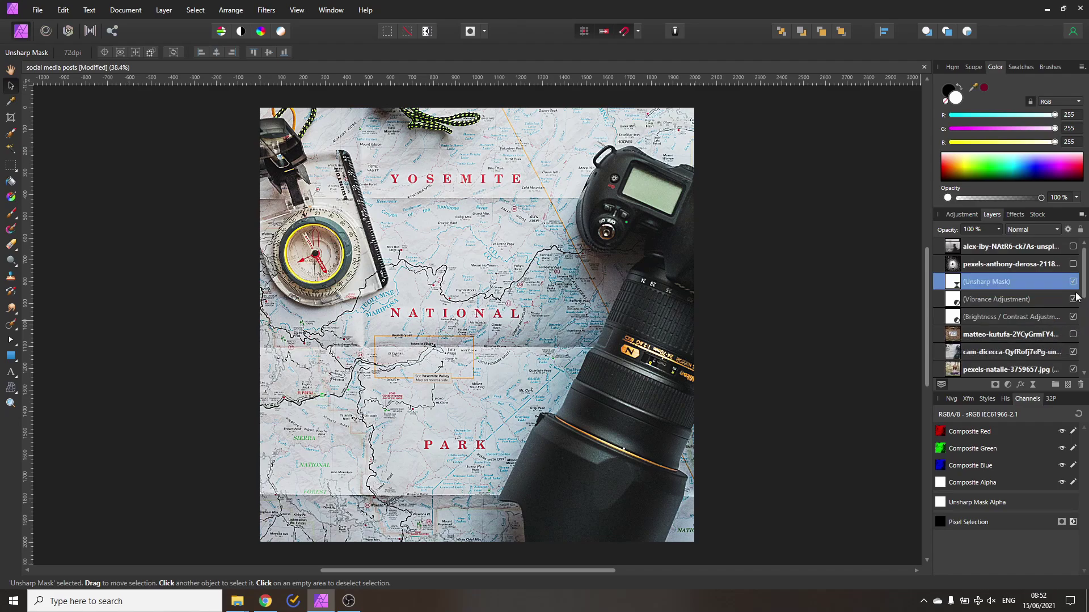
{"action": "left_click", "coordinate": [1073, 335]}
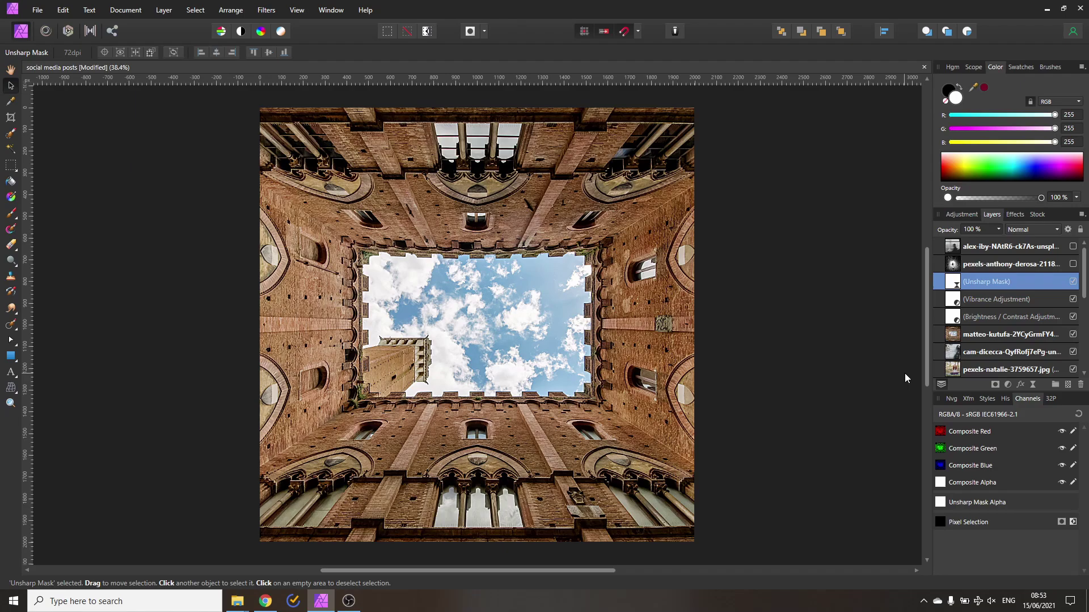
Turn on the pexels-anthony-derosa layer to show the black-and-white spiral tunnel photo.
{"action": "left_click", "coordinate": [1074, 264]}
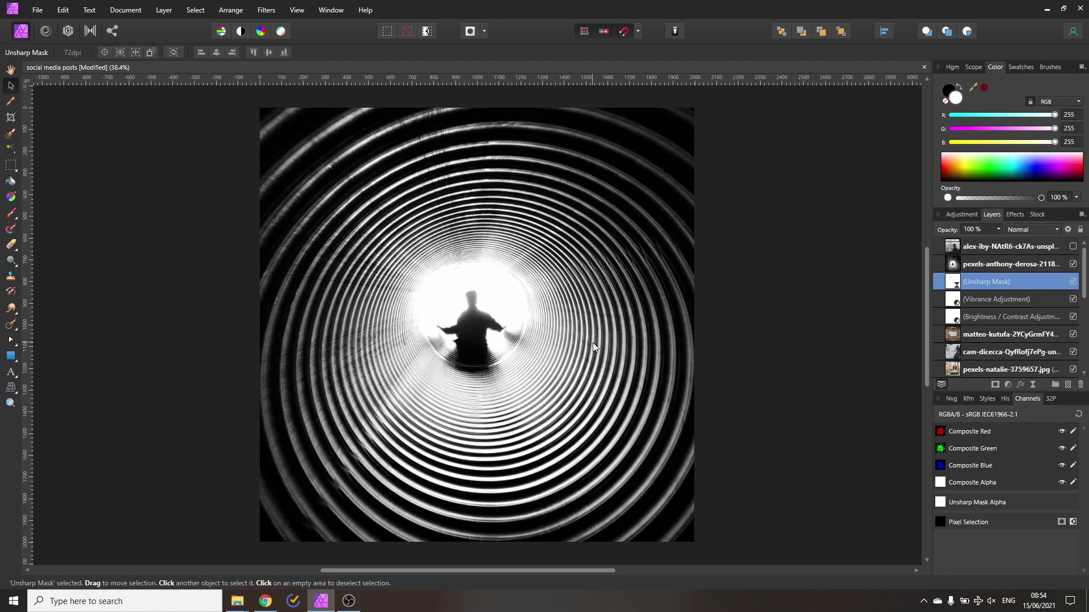
Turn on the top alex-iby layer to show the black-and-white man by the window.
{"action": "left_click", "coordinate": [1073, 246]}
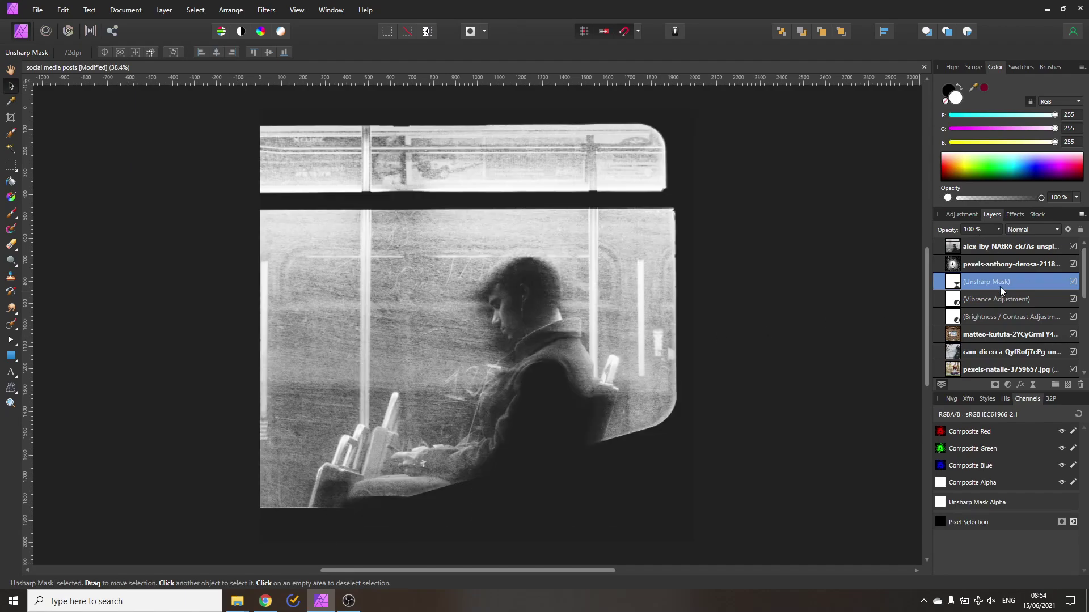